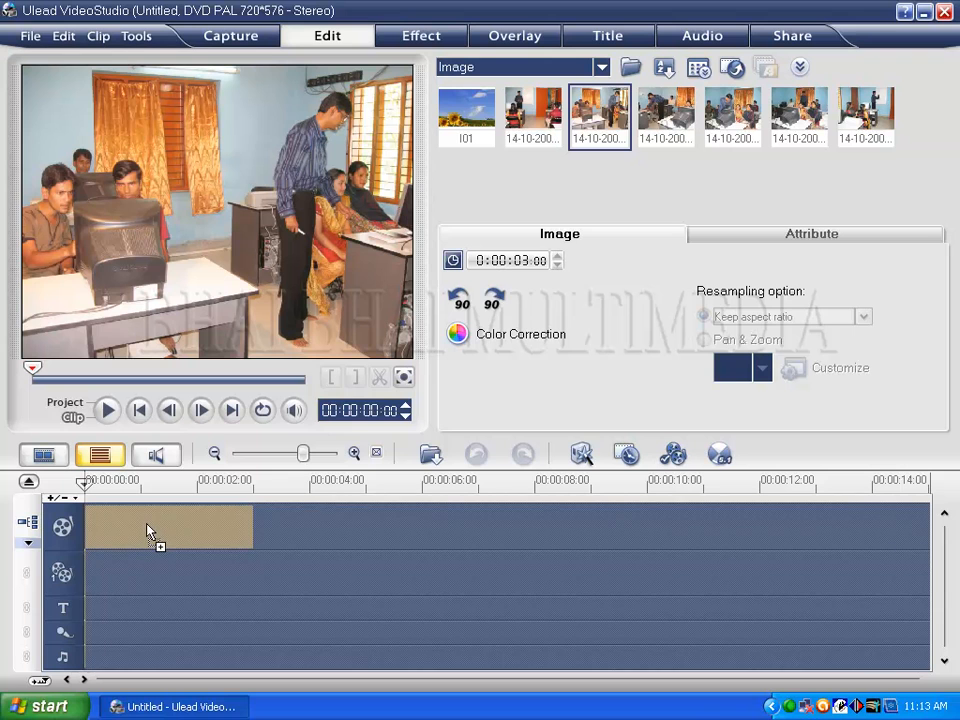
drag(250, 527, 889, 524)
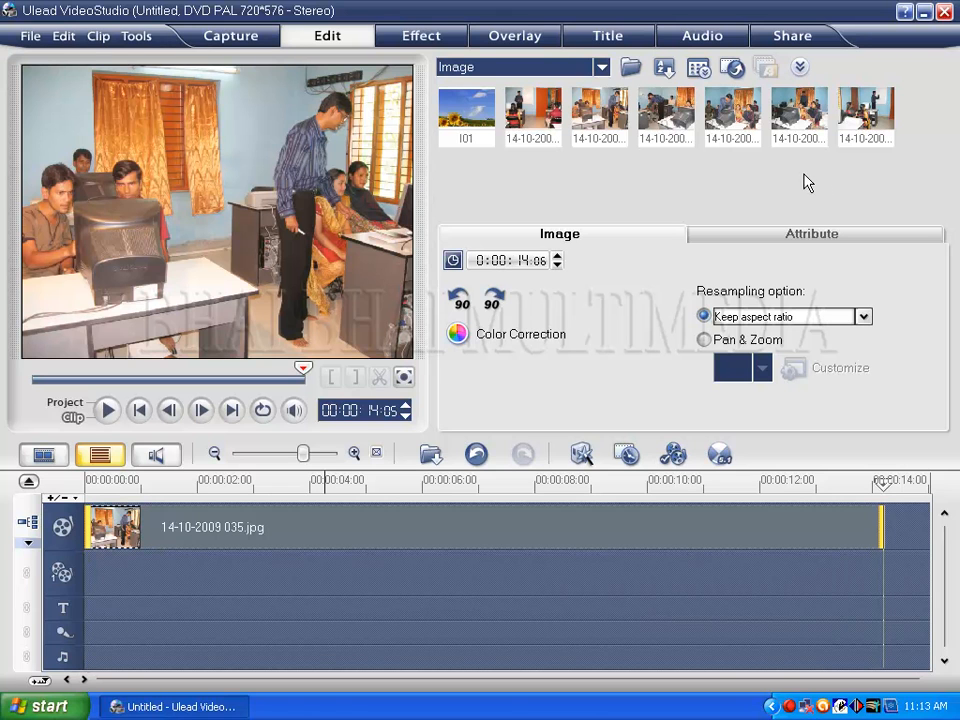
Step: Start inserting an image into the library and browse to the Source\Picture folder on Work (D:)
right_click(778, 164)
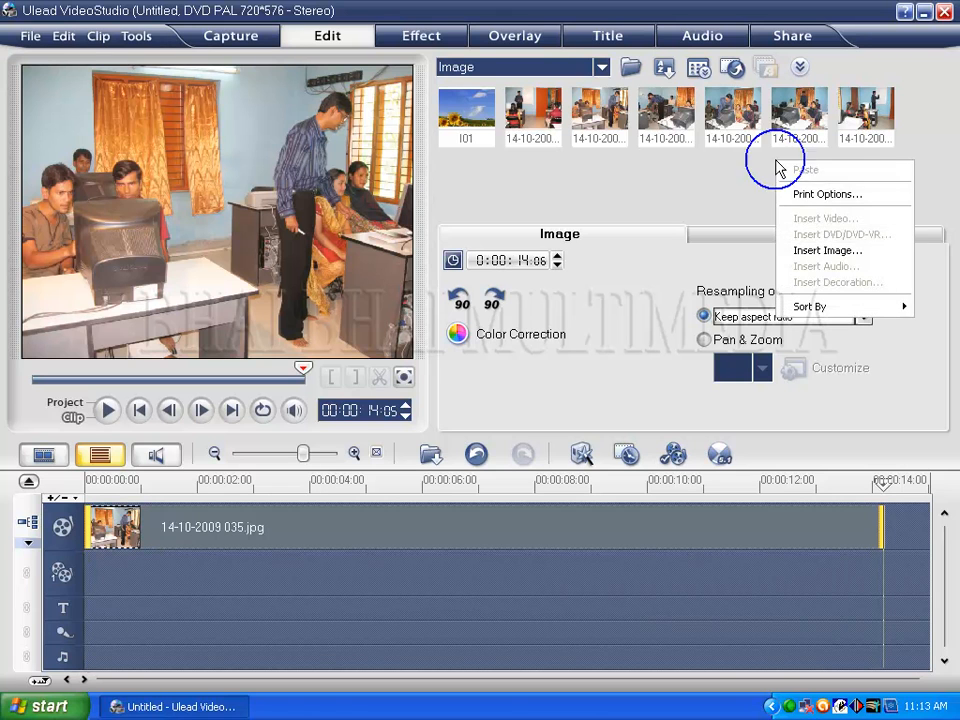
click(805, 250)
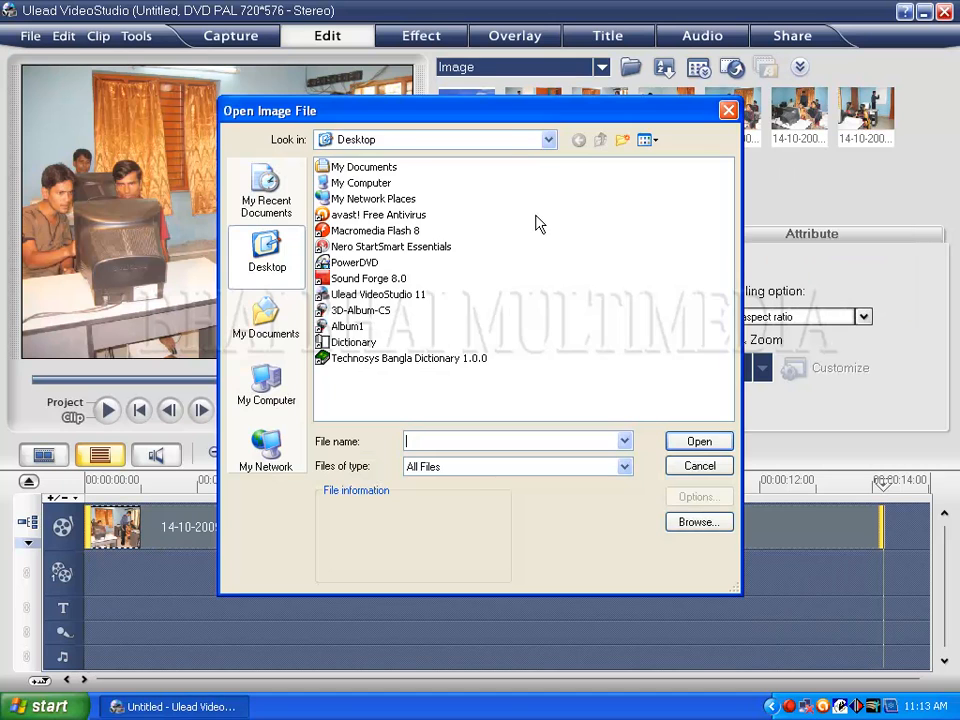
click(548, 139)
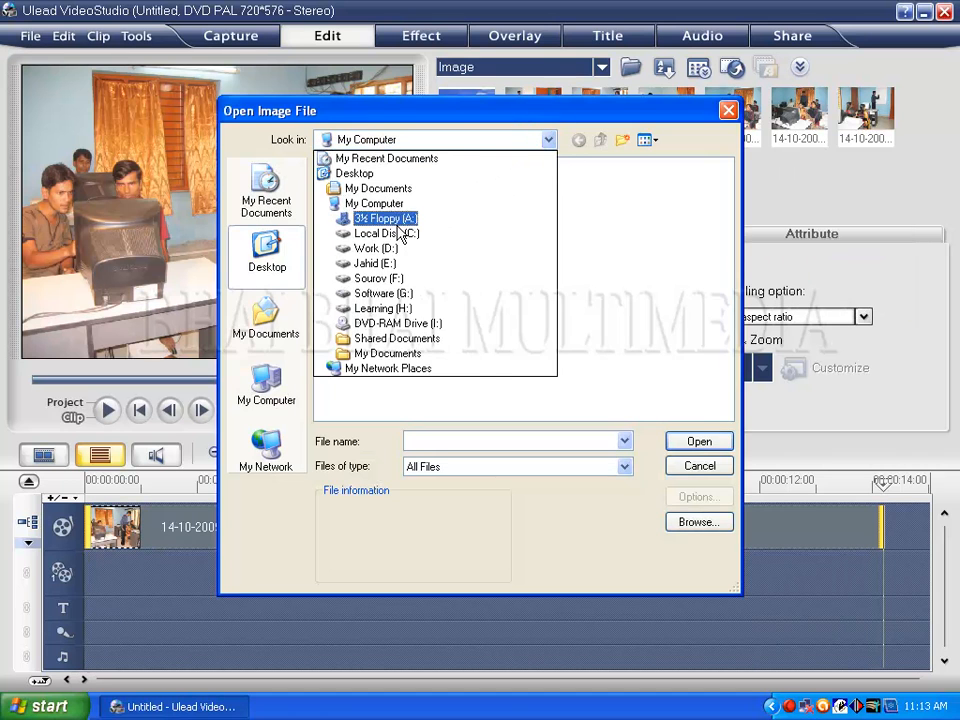
click(378, 248)
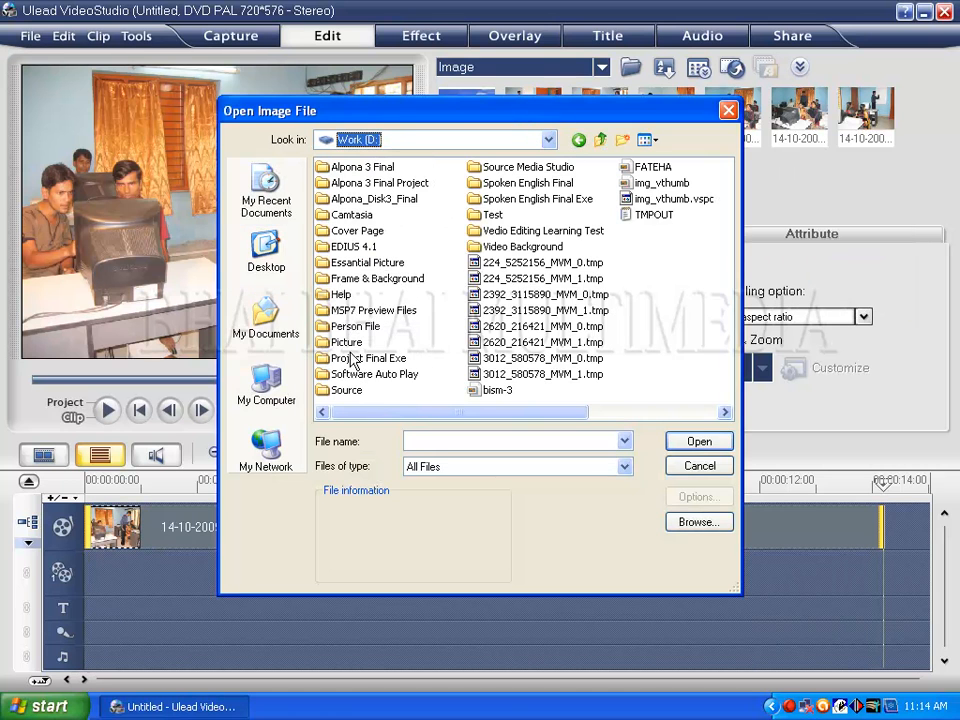
double_click(347, 390)
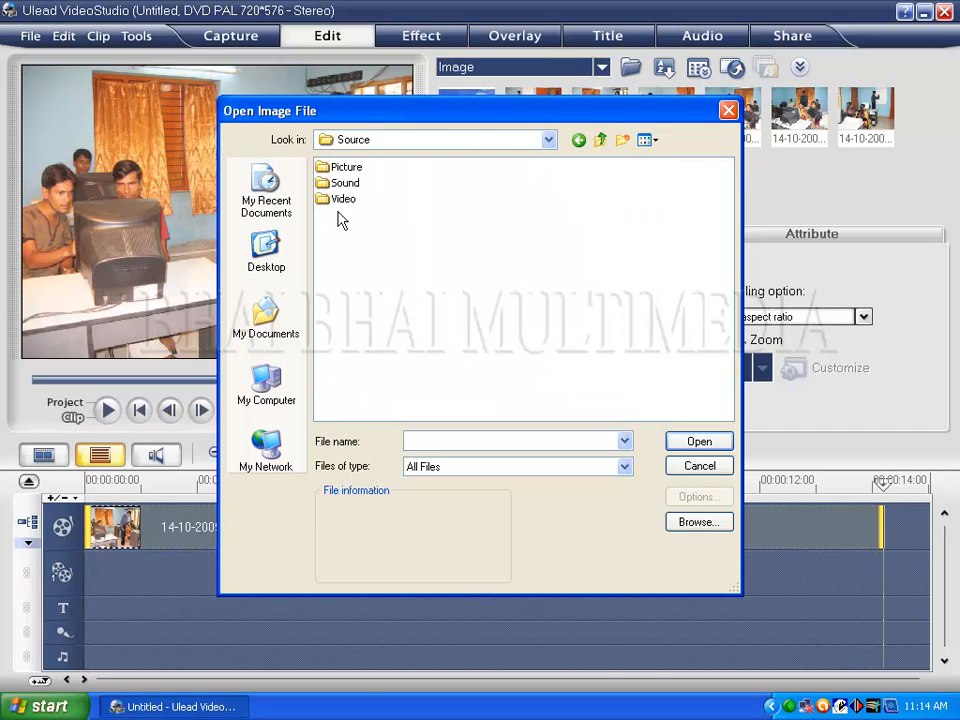
double_click(340, 167)
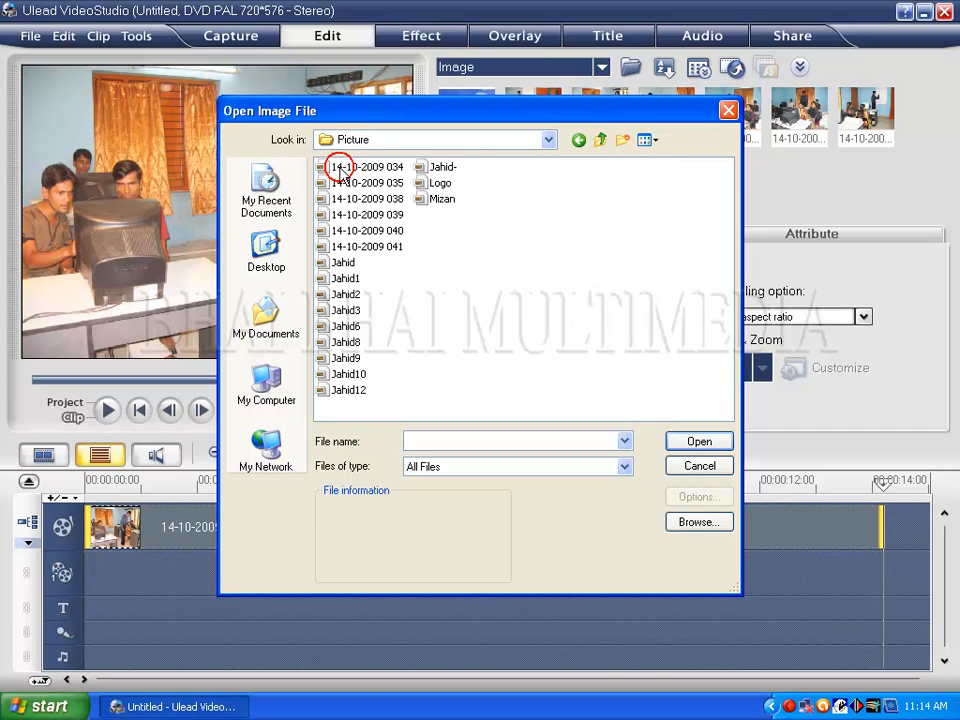
Step: Show the picture files as thumbnails and add the Logo image to the image library
click(645, 140)
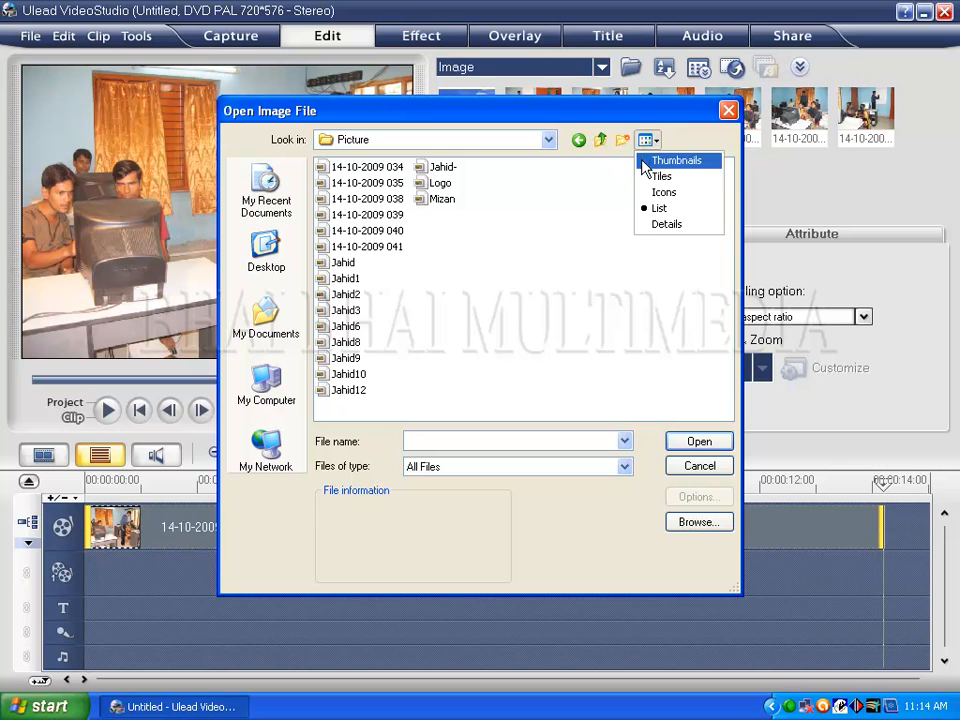
click(645, 160)
drag(726, 240, 733, 420)
click(490, 355)
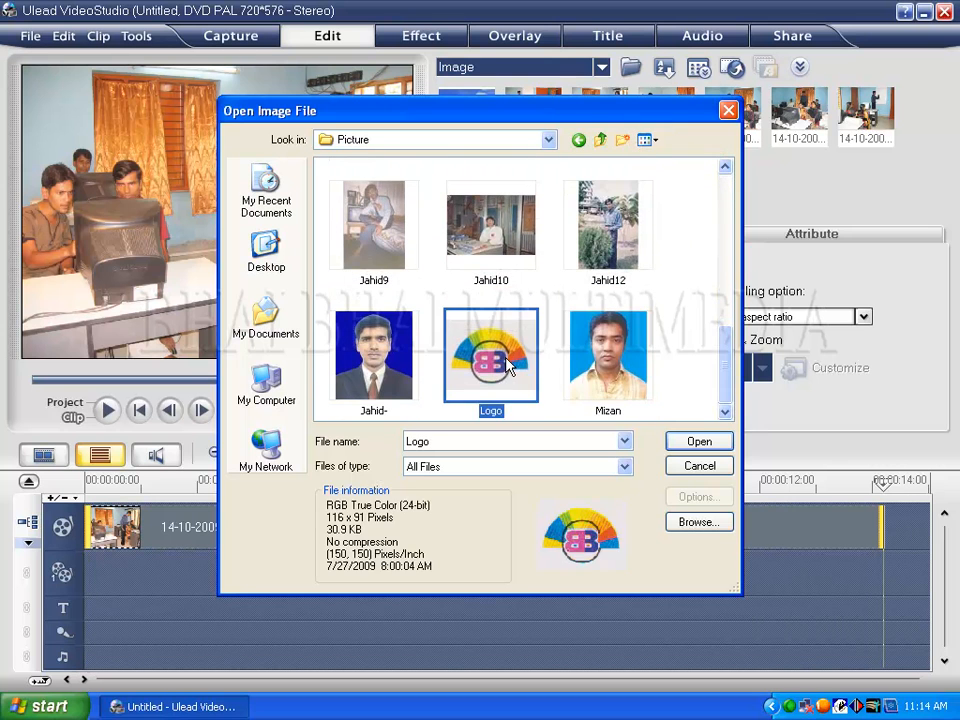
click(700, 441)
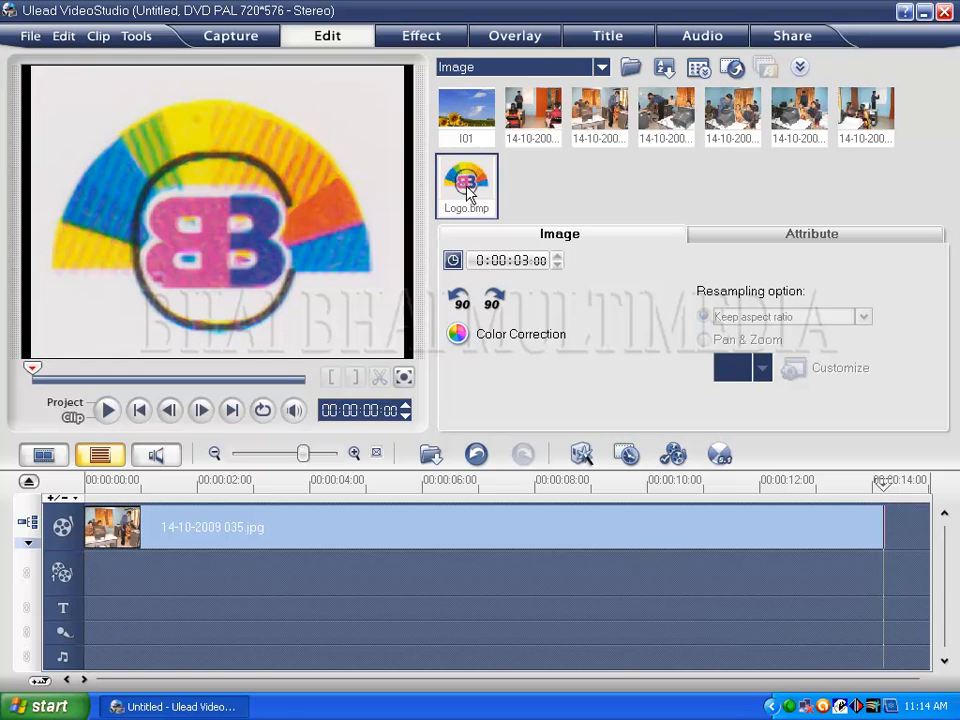
Step: Place Logo.bmp at the start of the overlay track and shift it toward the lower left in the frame
drag(473, 188, 97, 585)
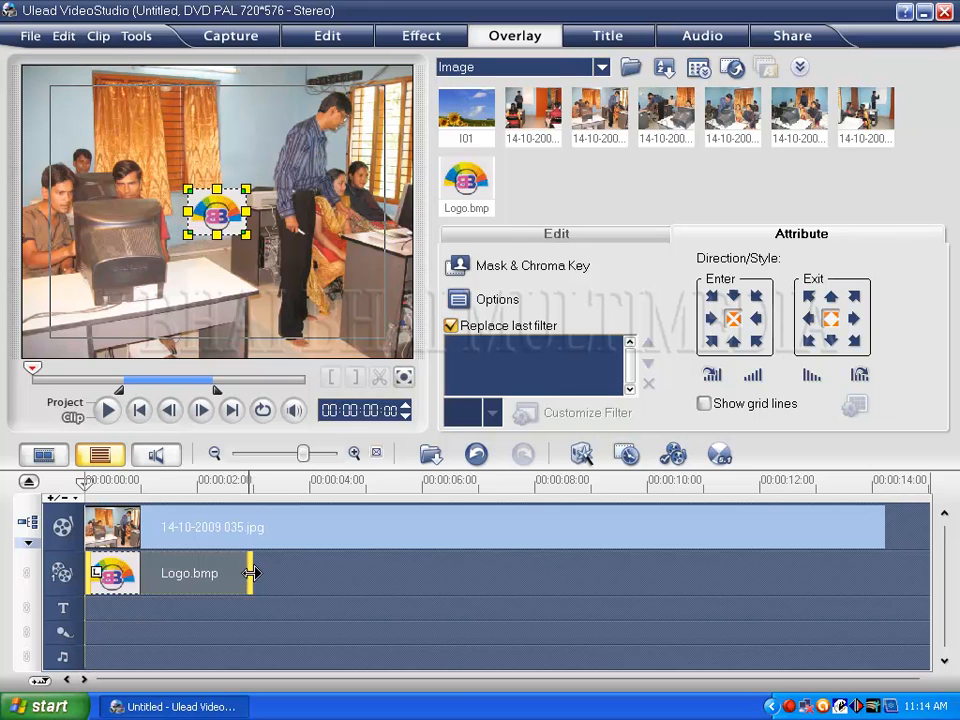
drag(236, 196, 200, 215)
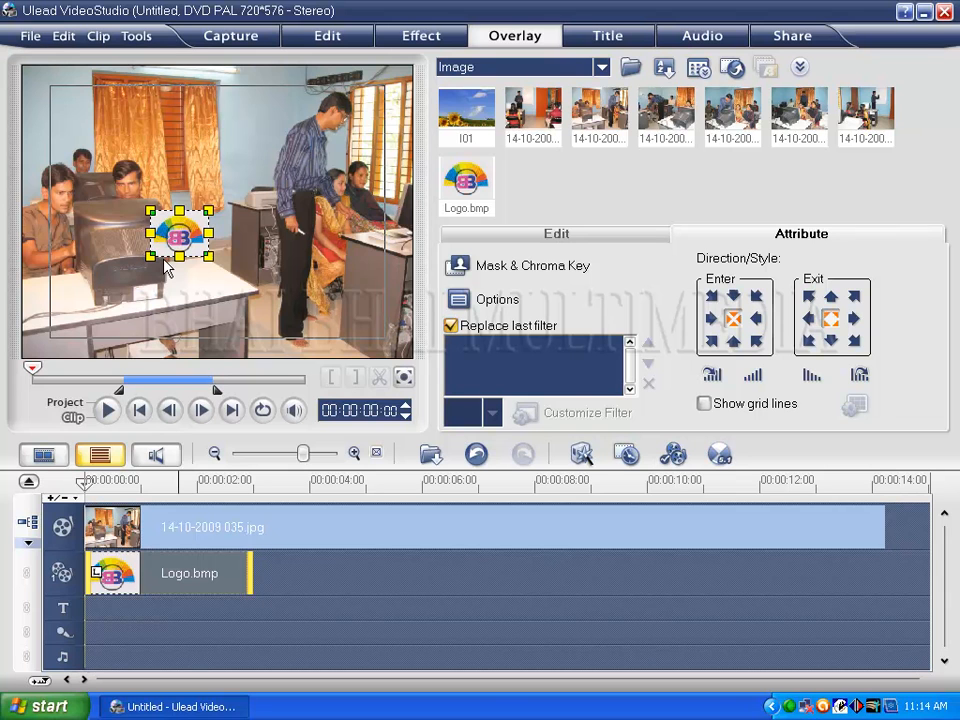
Step: Apply Chroma Key overlay options to the logo and sample its light grey background as the key colour
click(455, 267)
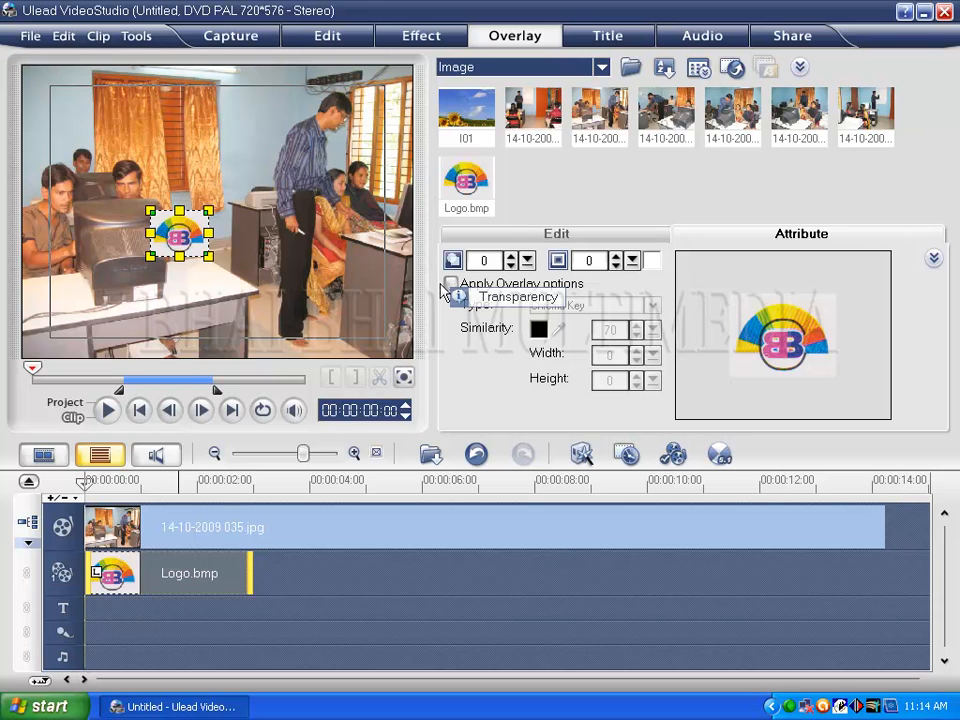
click(451, 284)
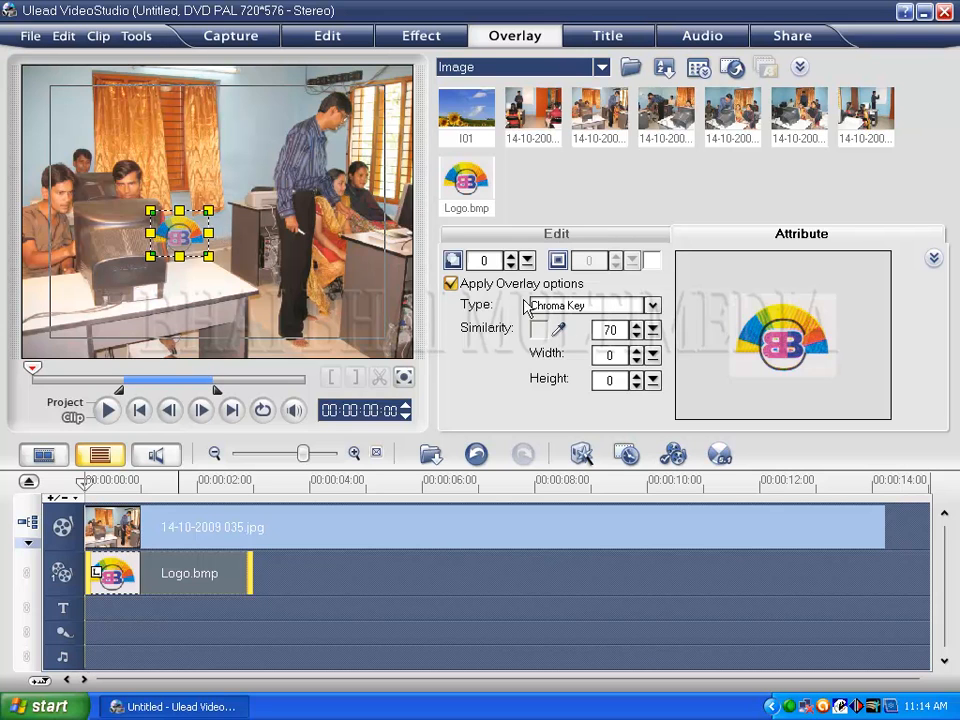
click(557, 328)
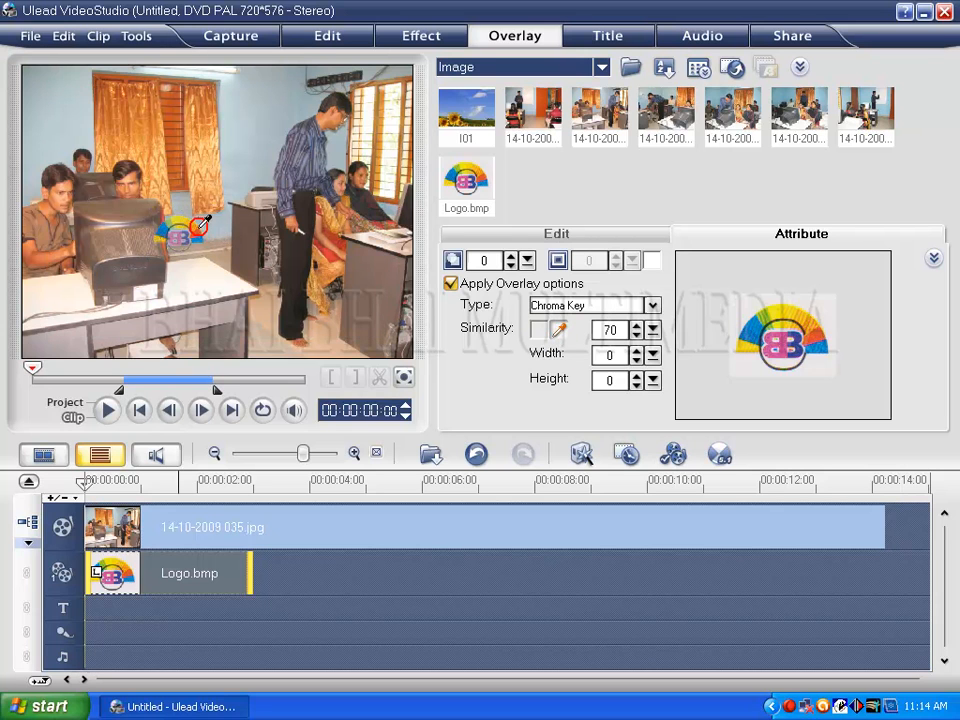
click(200, 231)
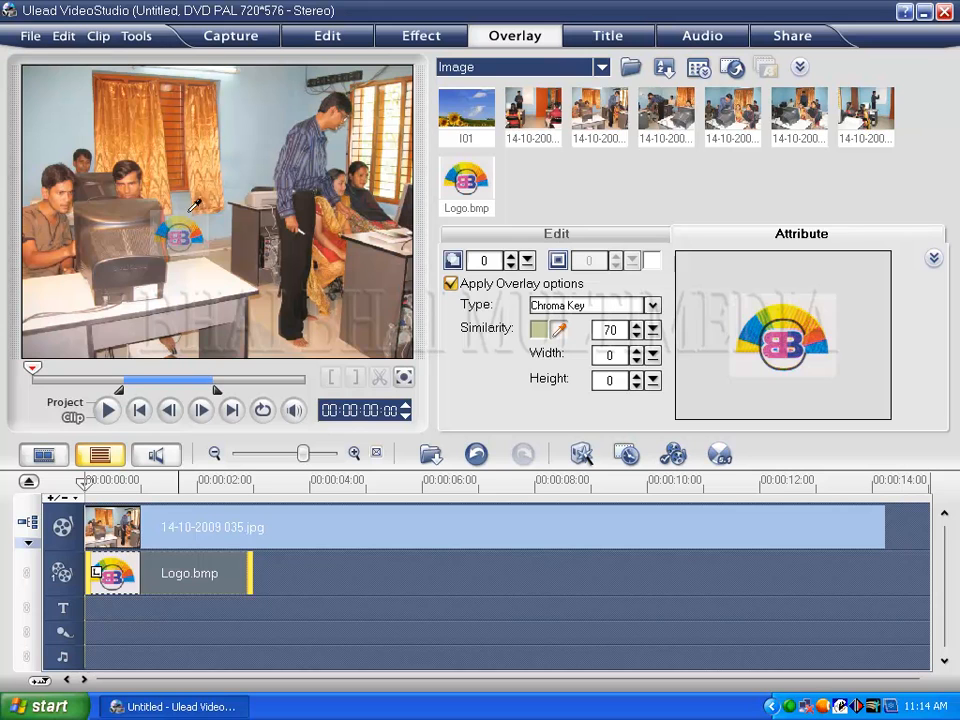
click(202, 222)
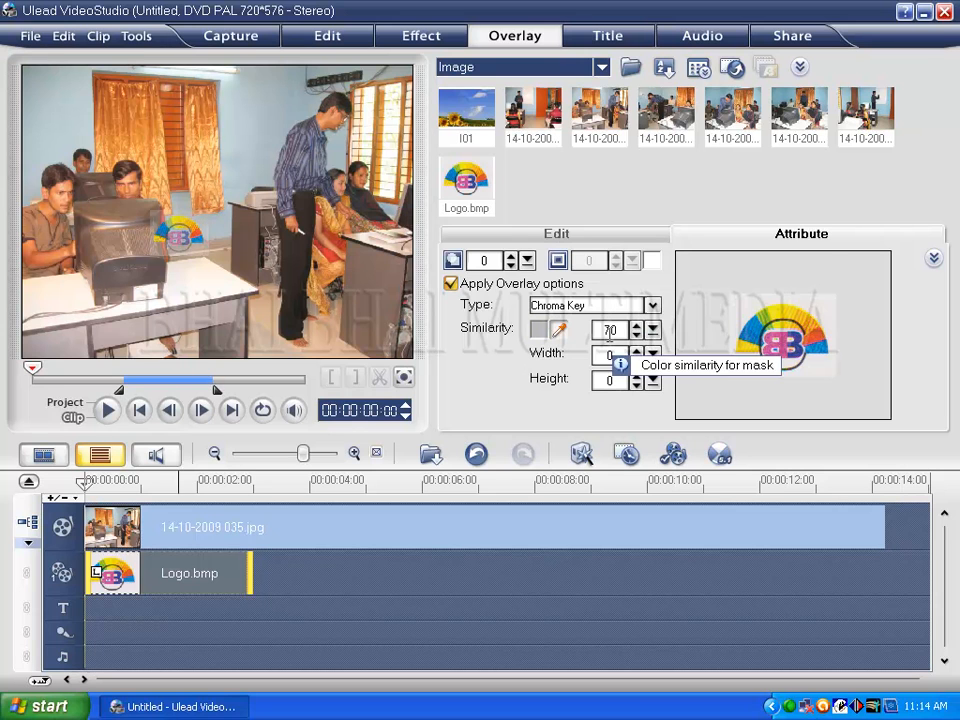
Step: Set the logo's chroma key similarity to 30 and finish colour sampling
double_click(613, 330)
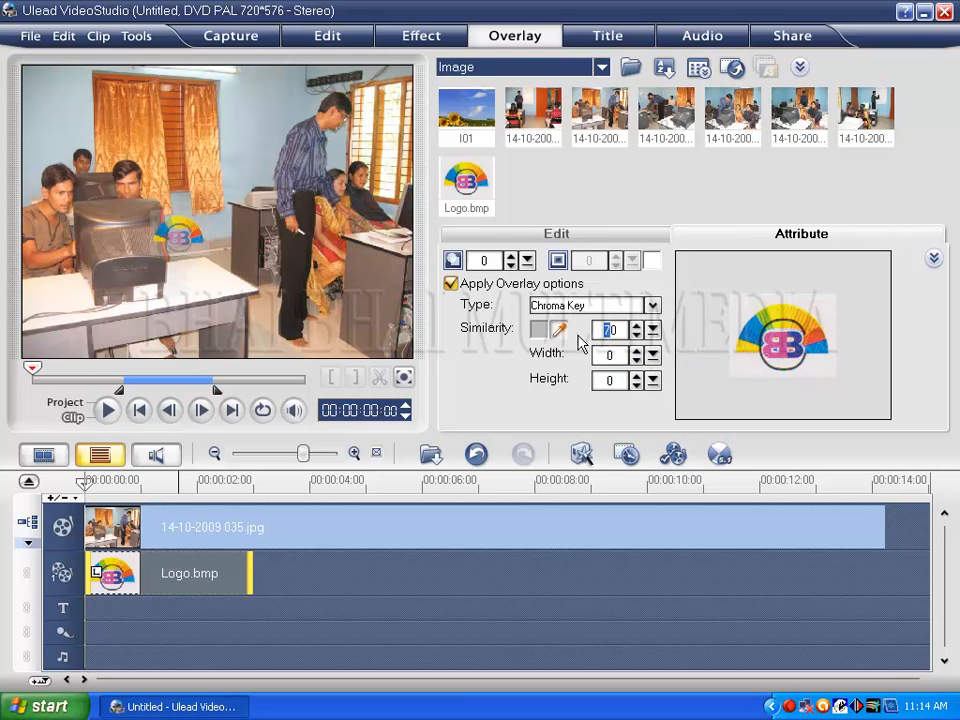
text(30)
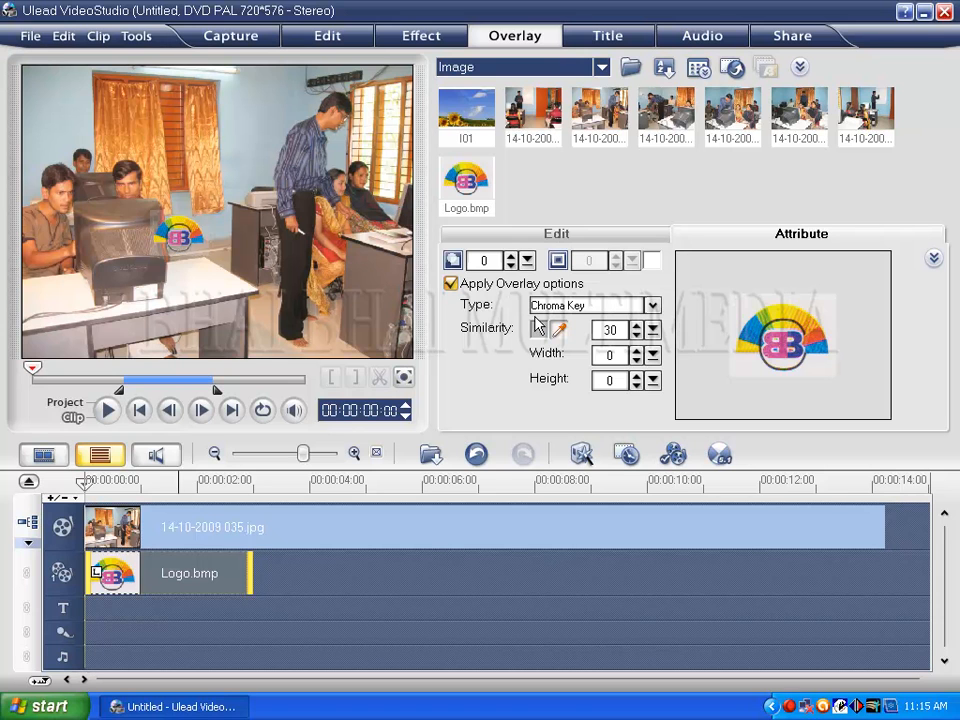
click(562, 330)
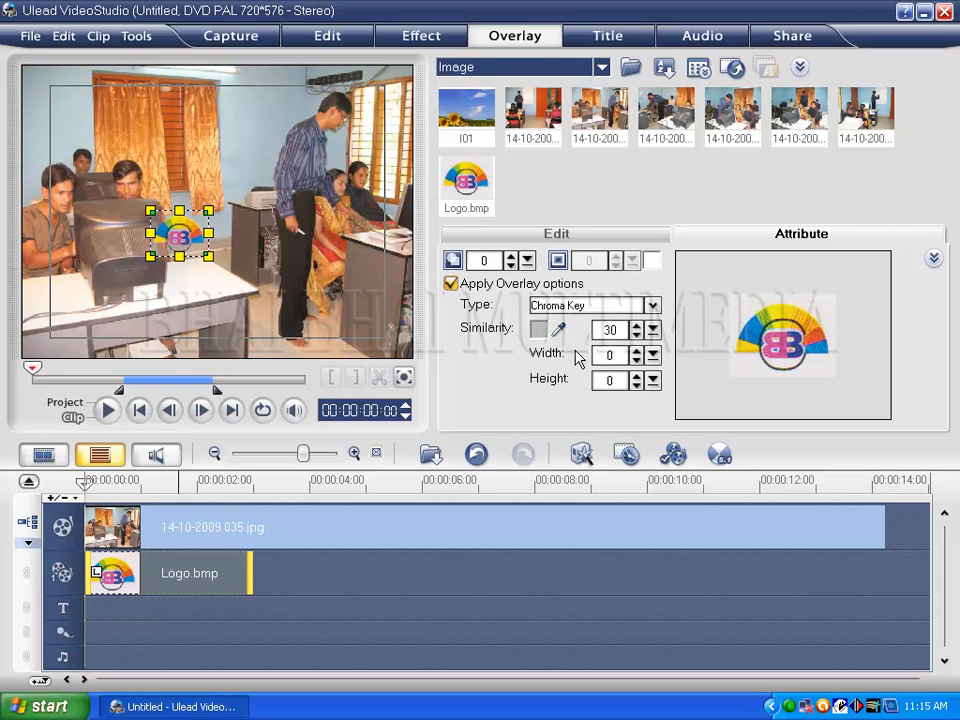
Step: Shrink the logo overlay and move it into the upper-left corner of the frame
click(200, 243)
drag(200, 243, 79, 108)
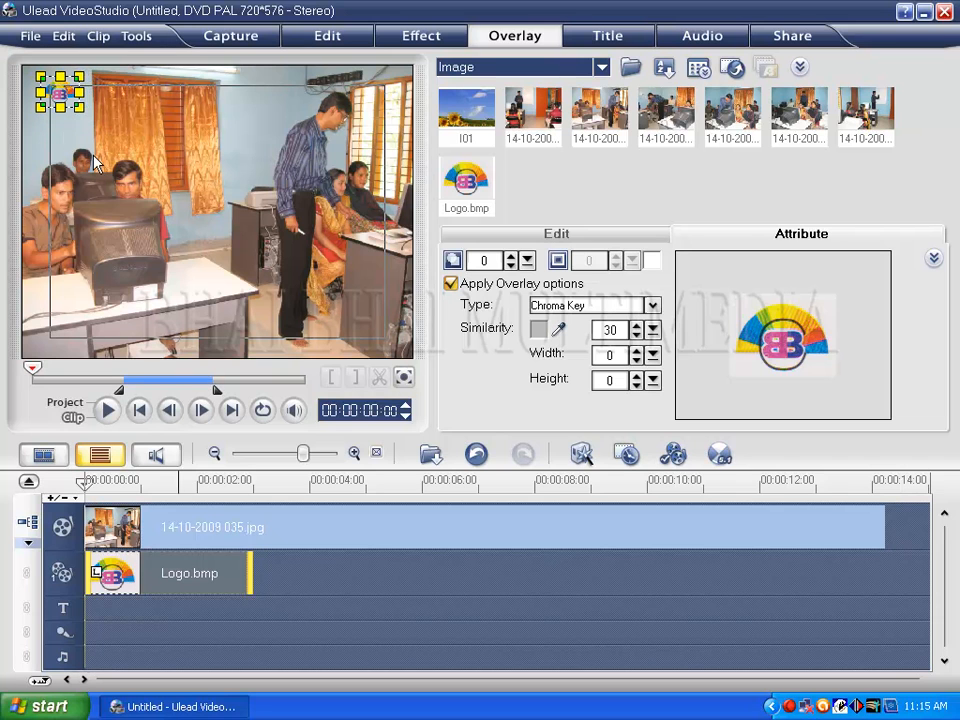
drag(55, 90, 50, 90)
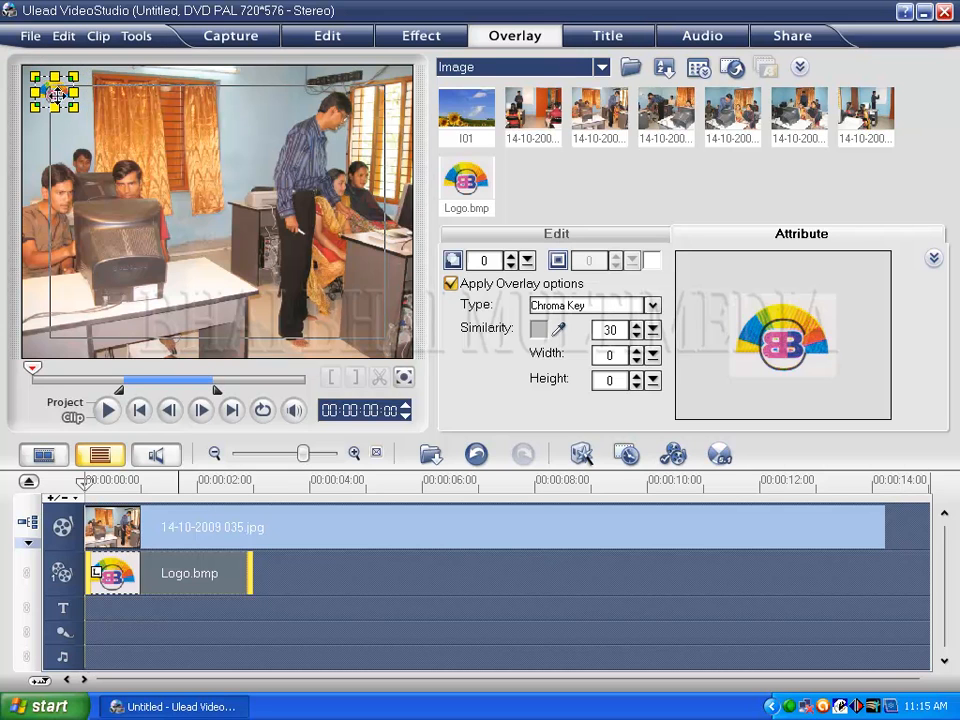
Step: Set the logo's chroma key similarity to 20 and view the composite near the project's start
drag(614, 330, 598, 332)
text(2)
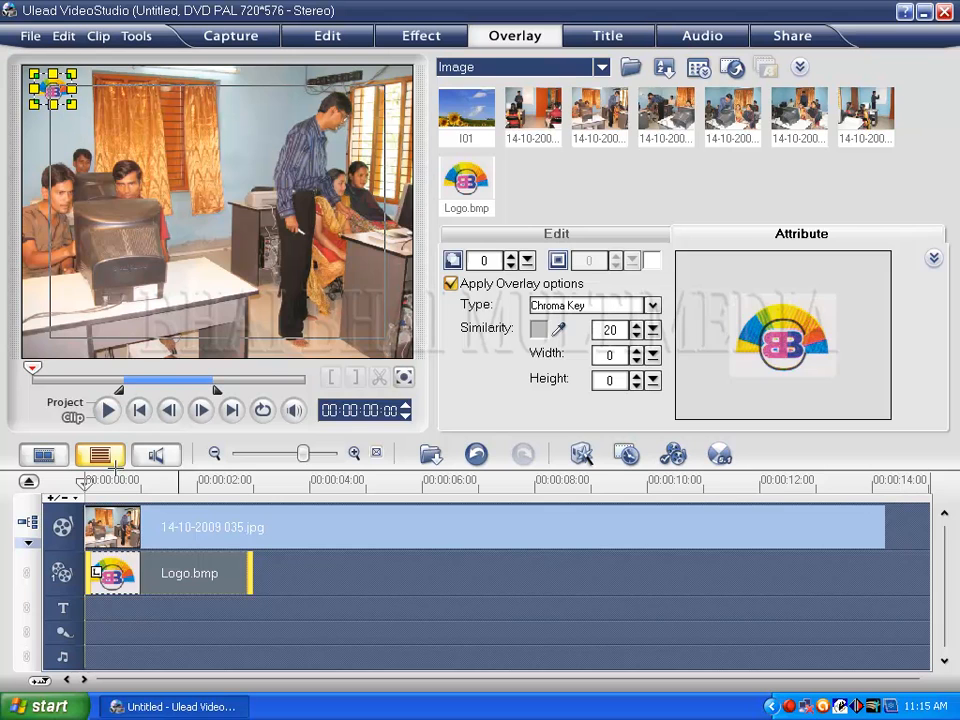
click(119, 484)
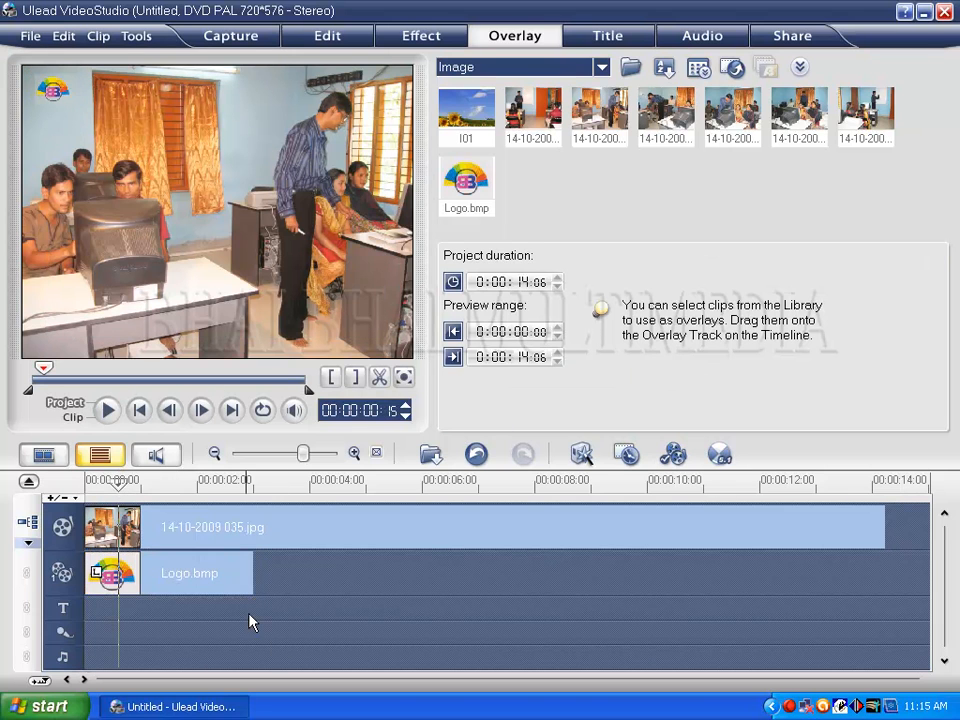
Step: Extend the Logo.bmp overlay clip to the end of the photo on the video track
click(232, 577)
drag(256, 581, 895, 583)
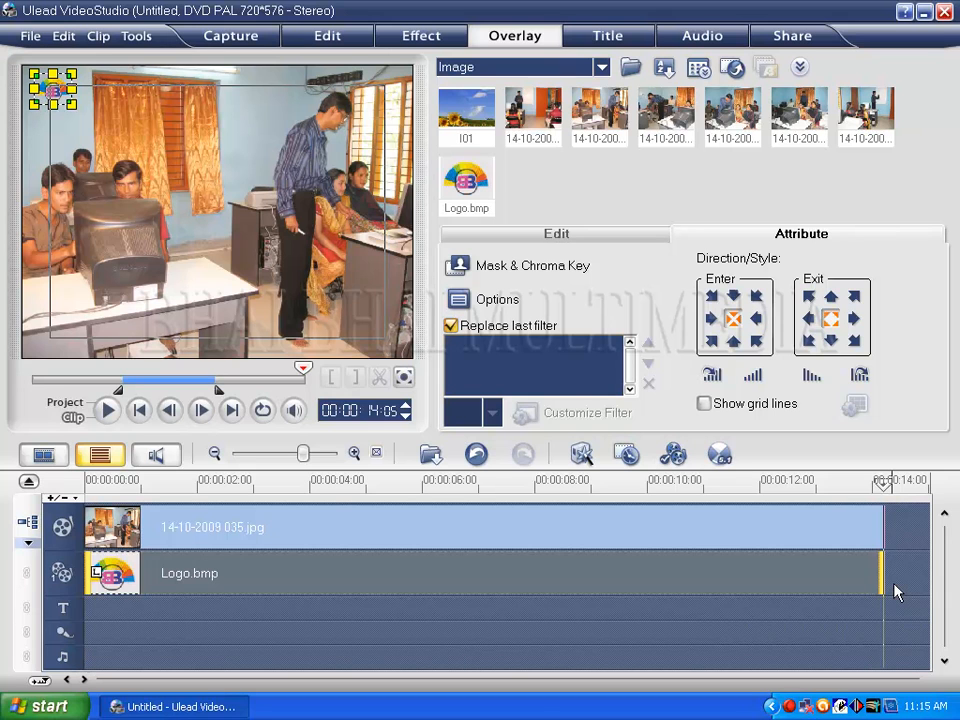
click(175, 194)
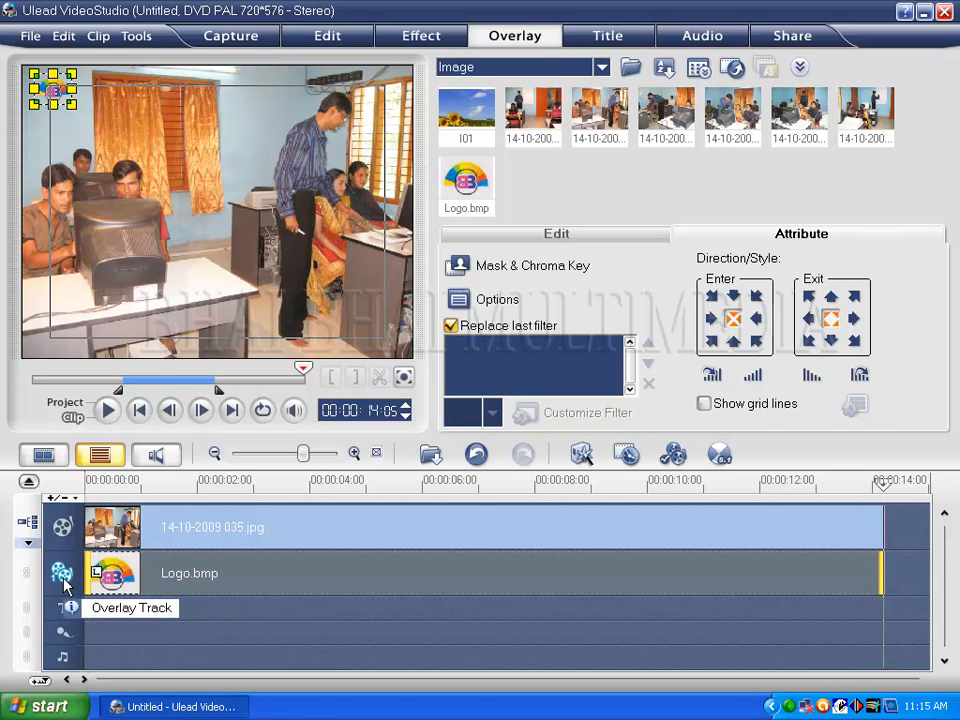
Step: Enable Overlay Track #2 and Overlay Track #3 in the Overlay Track Manager
click(676, 455)
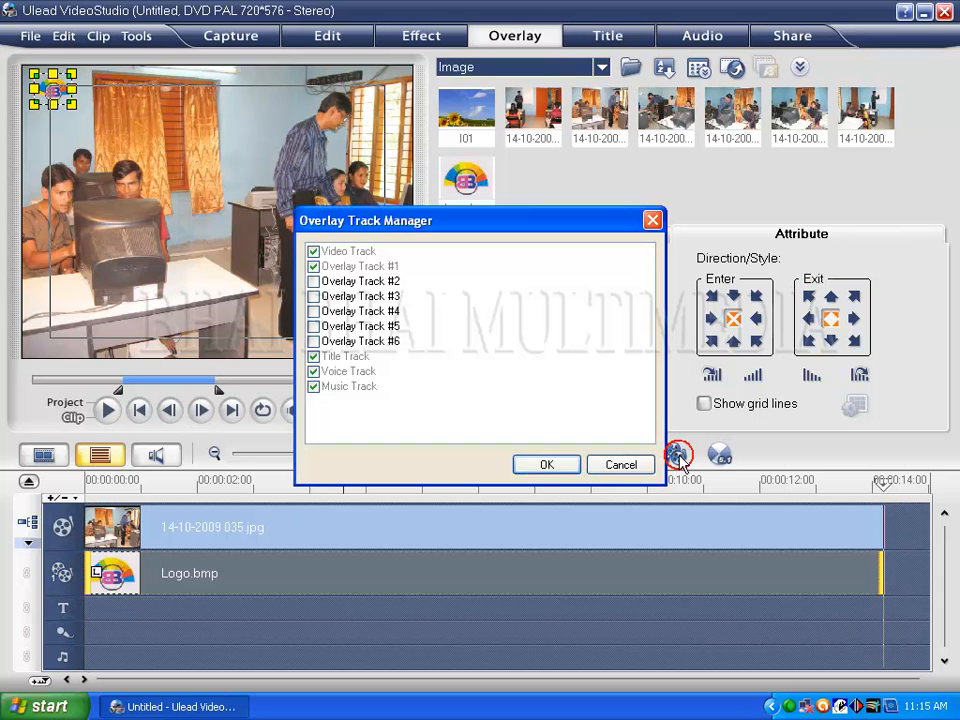
click(313, 281)
click(313, 296)
click(314, 311)
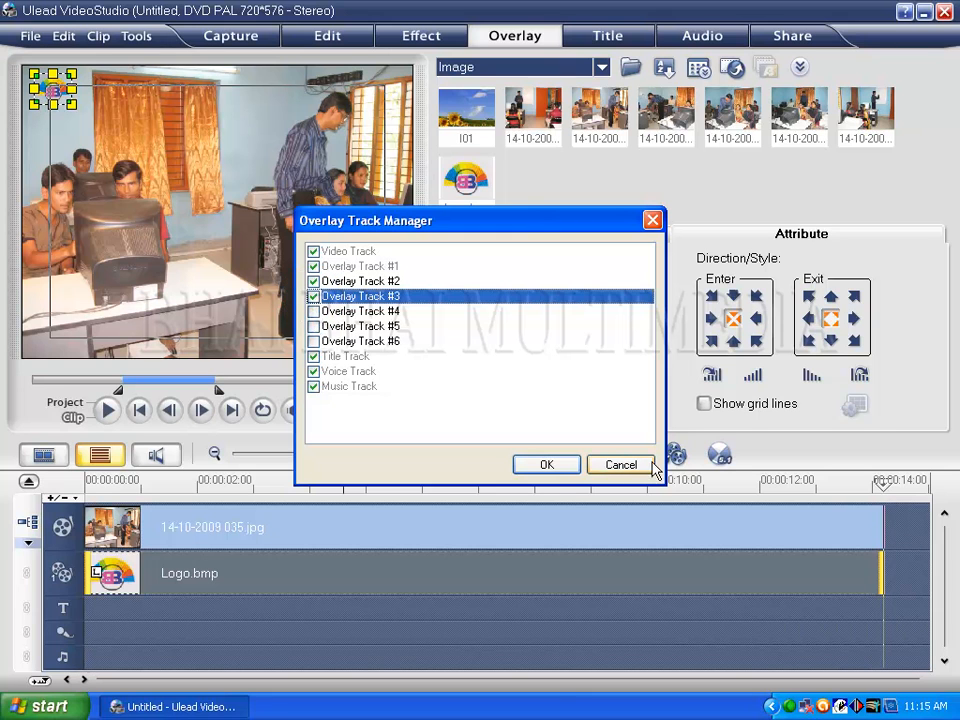
click(548, 465)
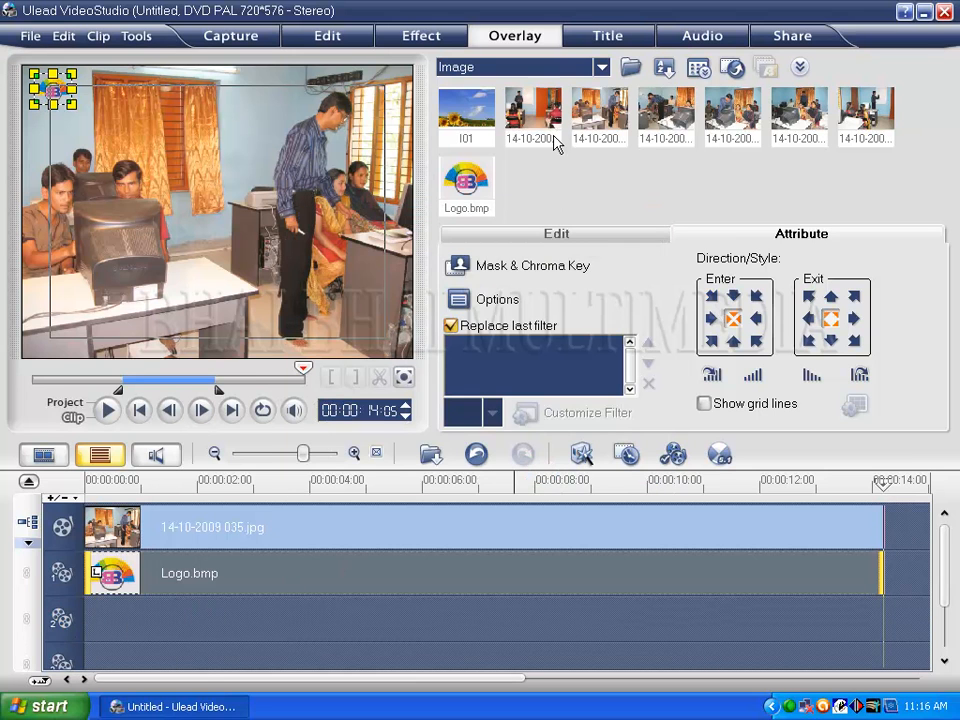
Step: Show the video library and place Doyal_baba.mpg at the start of the second overlay track
click(601, 67)
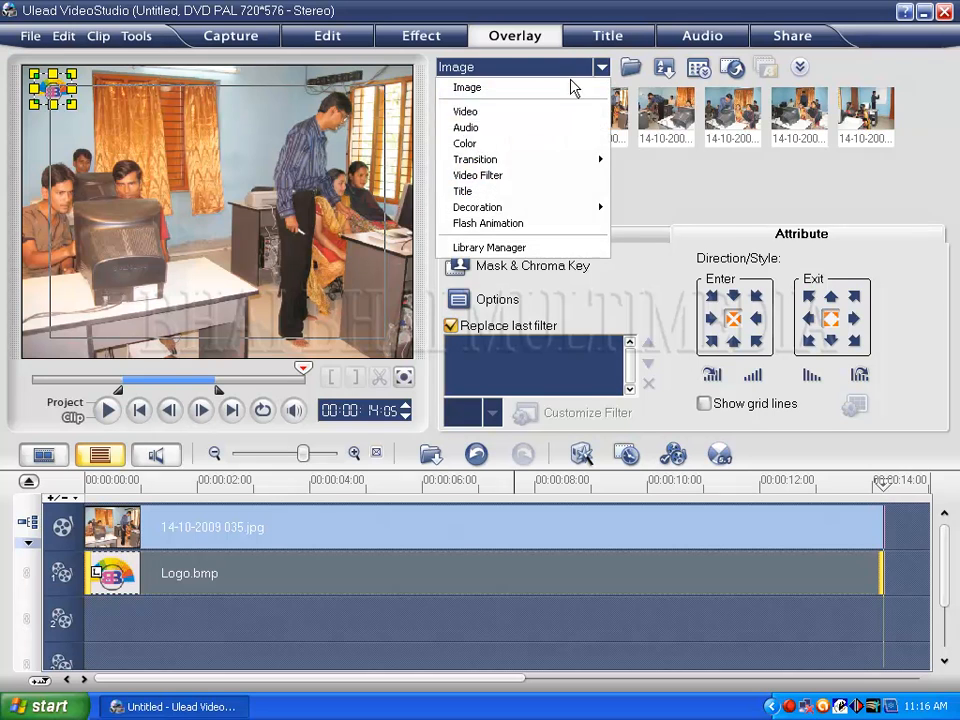
click(465, 111)
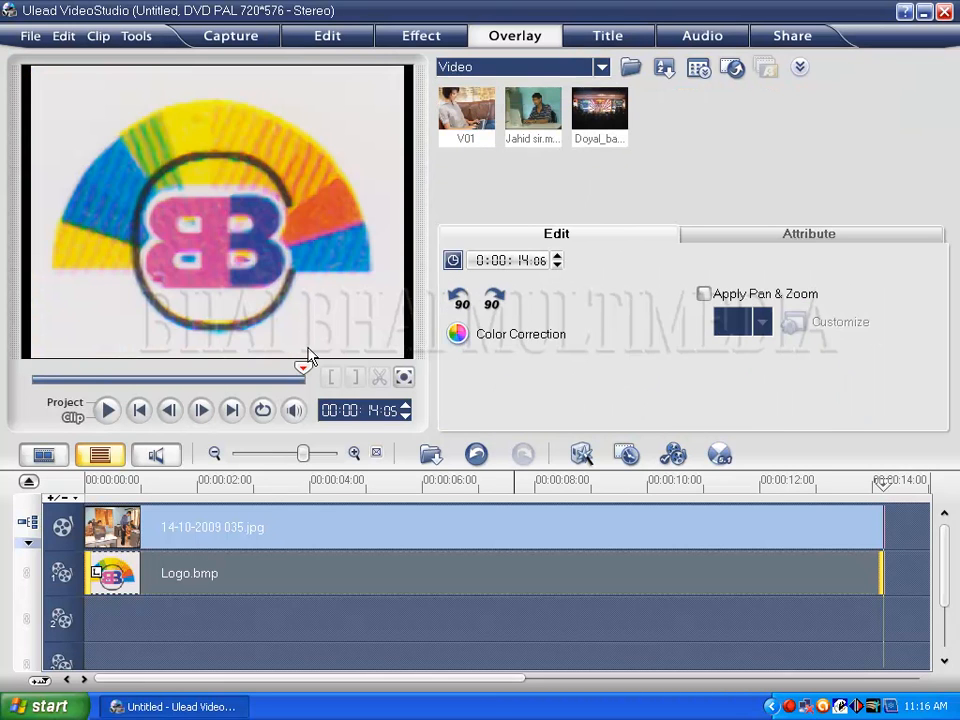
click(111, 484)
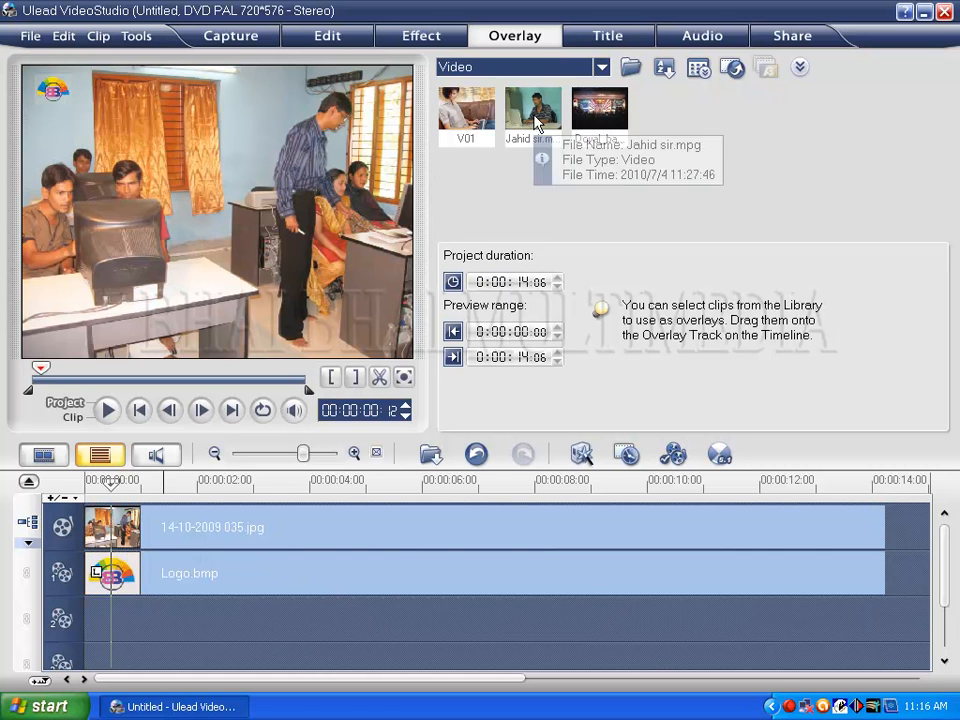
click(601, 110)
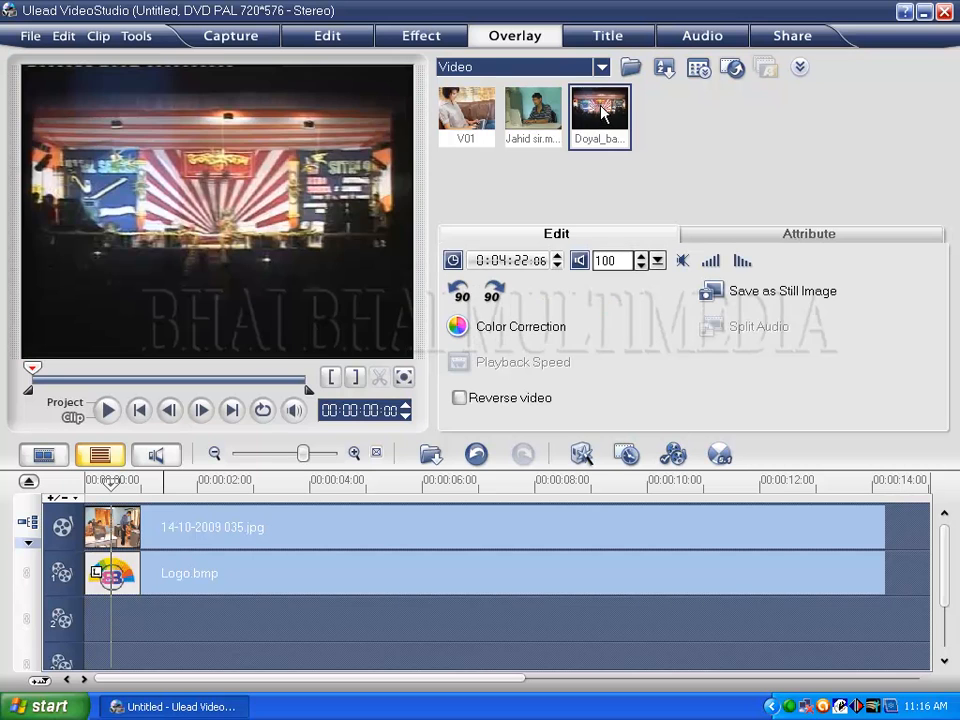
drag(603, 118, 103, 636)
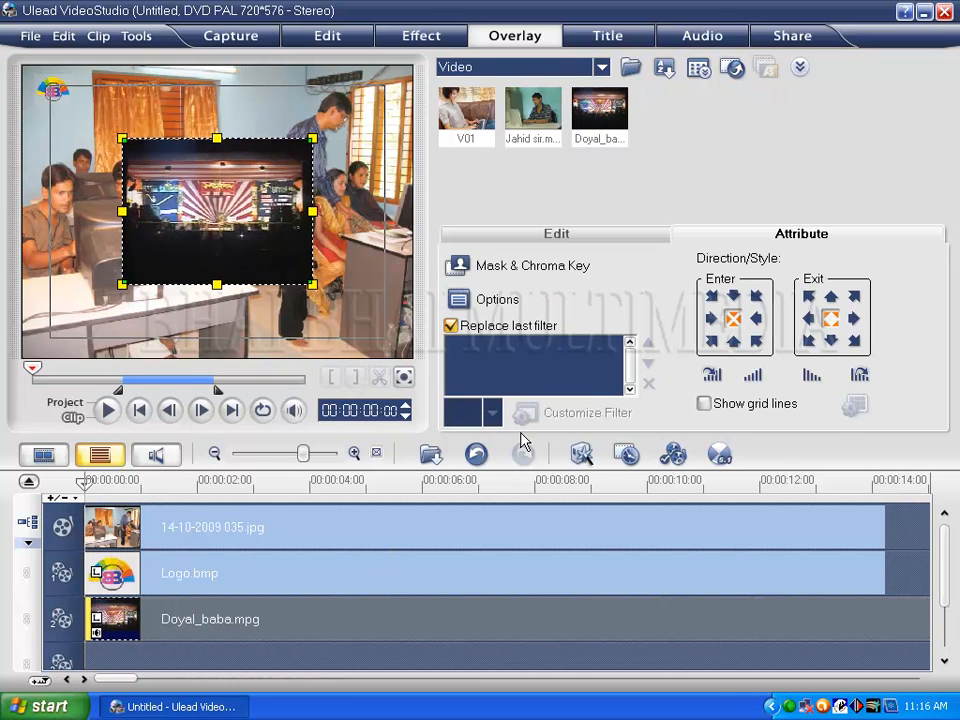
Step: Shrink the Doyal_baba.mpg overlay and position it in the lower-right corner of the frame
drag(216, 191, 294, 247)
drag(200, 268, 310, 281)
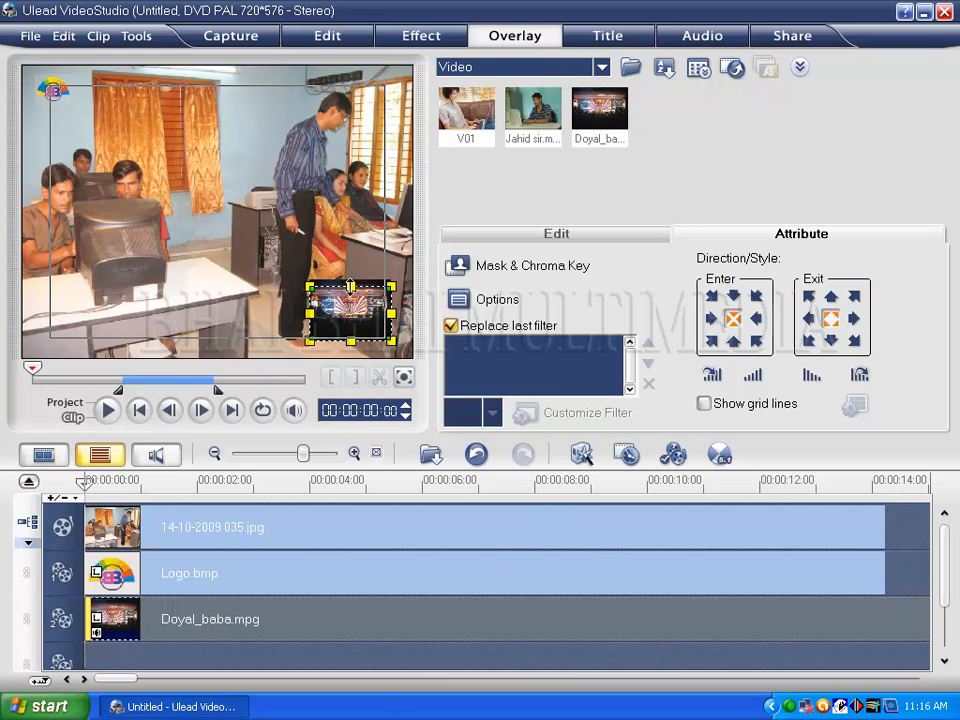
Step: Reduce the height of the Doyal_baba.mpg overlay slightly and trim its clip to end with the background photo
drag(350, 283, 350, 290)
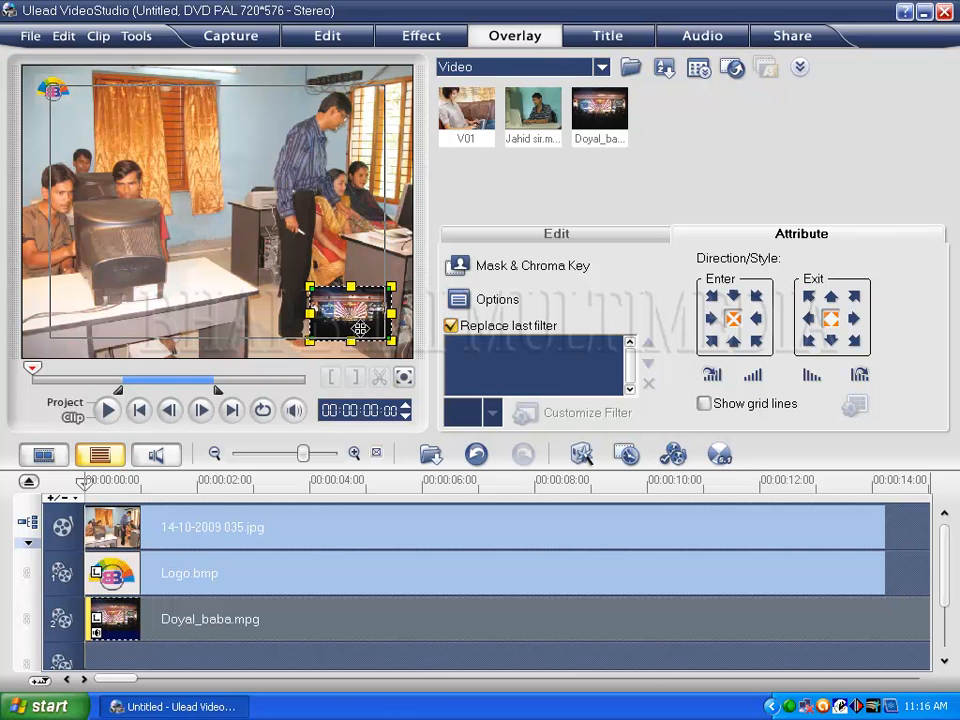
drag(124, 679, 880, 679)
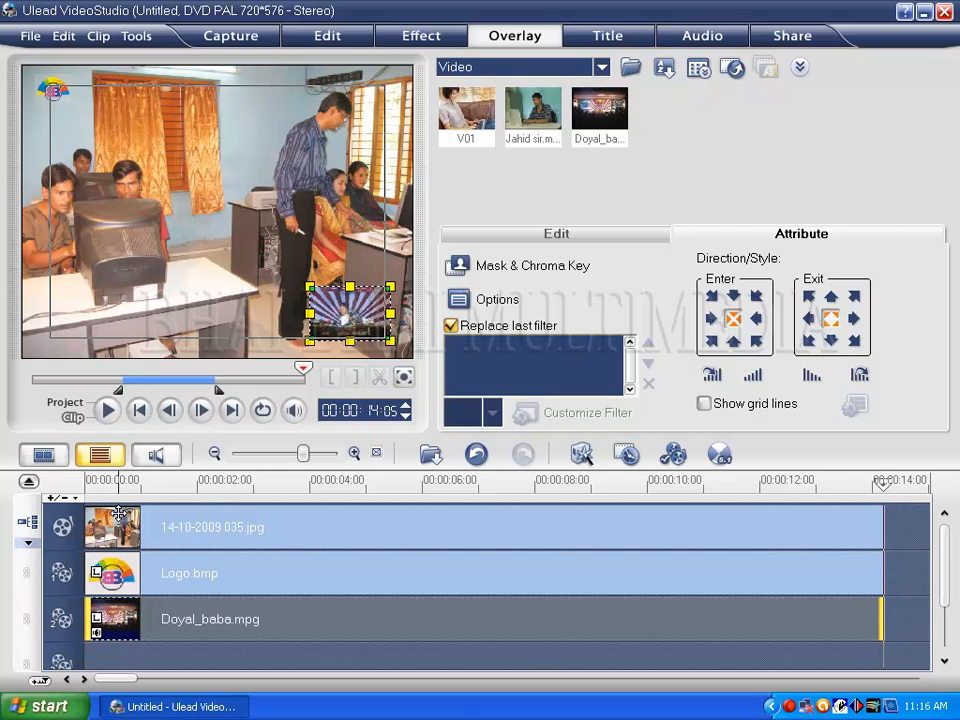
click(244, 523)
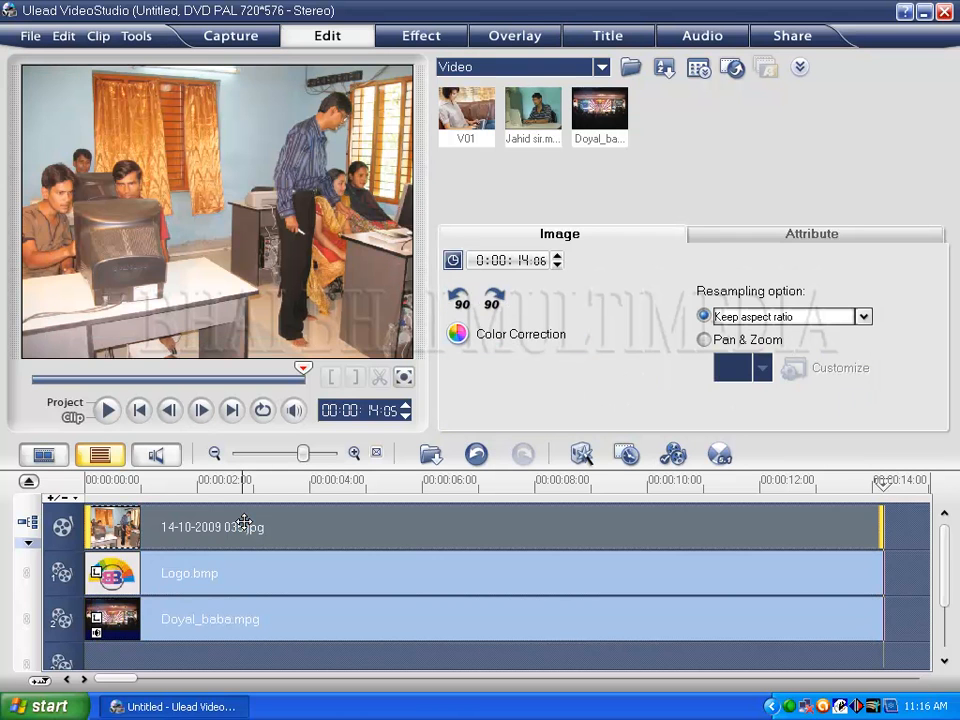
click(247, 620)
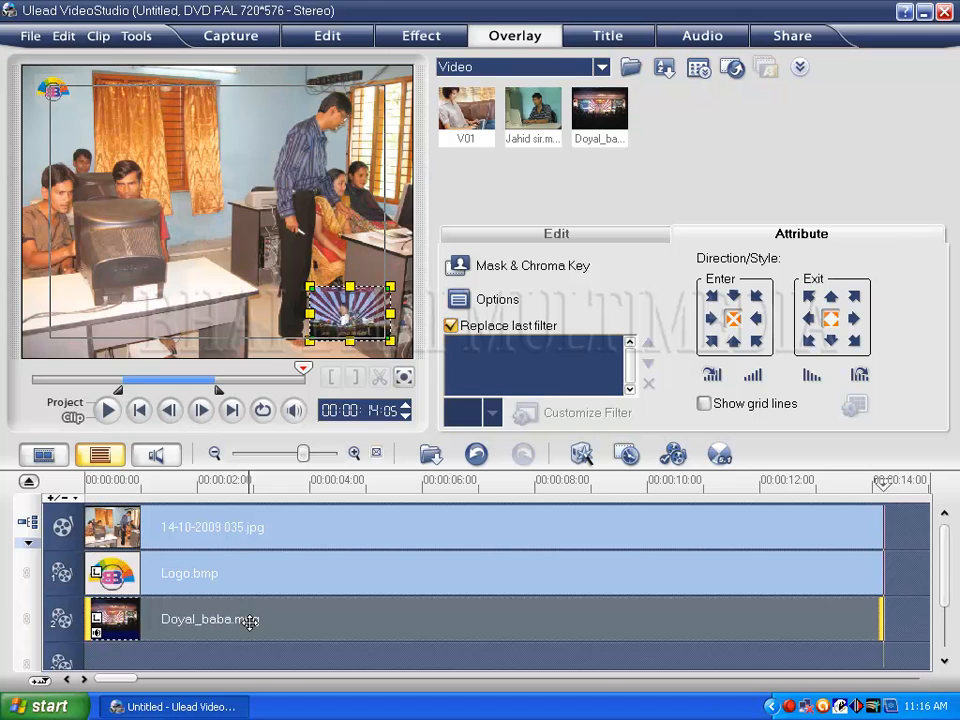
click(224, 512)
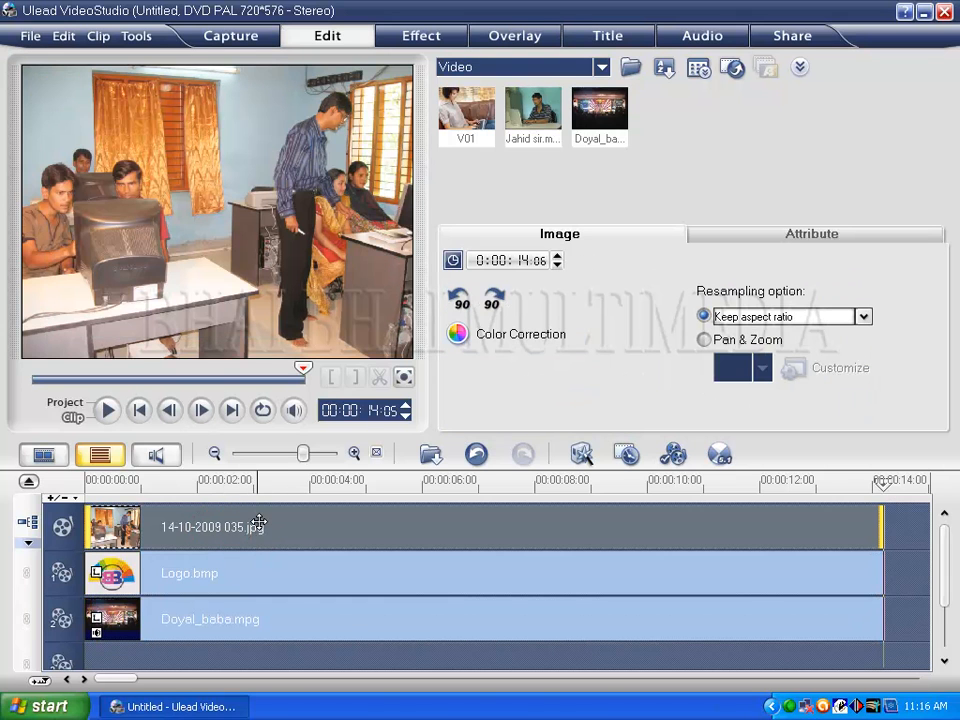
right_click(257, 525)
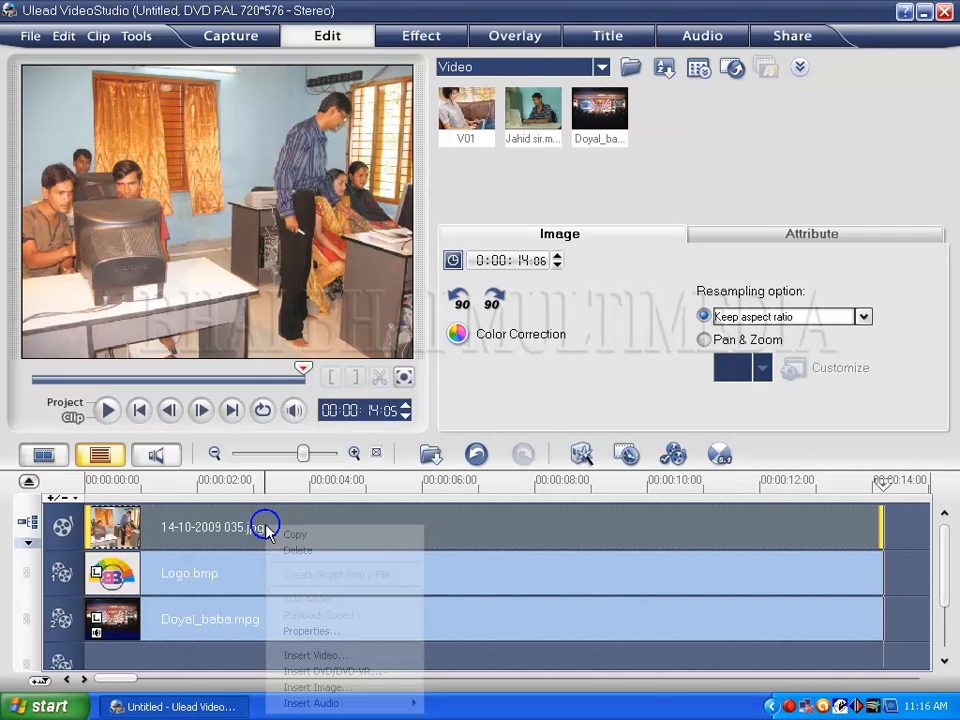
click(236, 626)
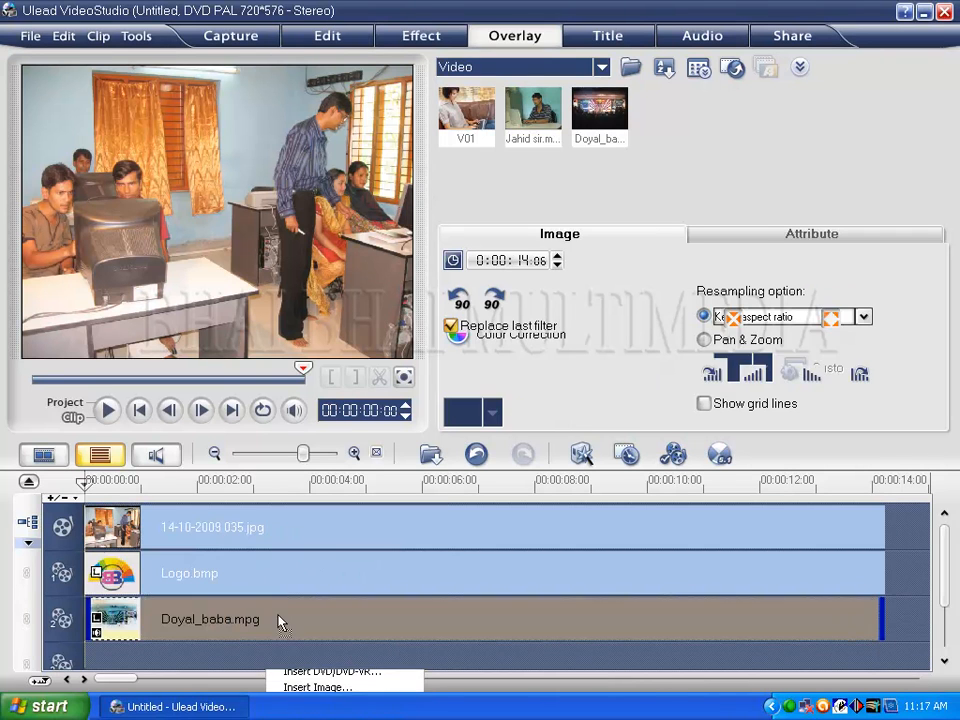
right_click(291, 610)
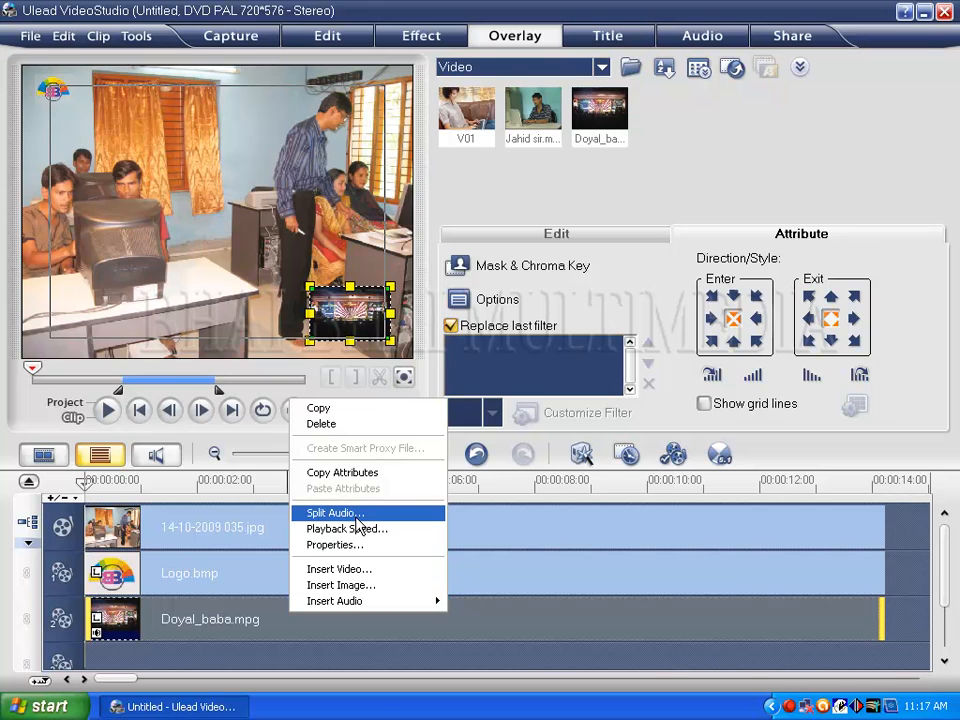
click(236, 624)
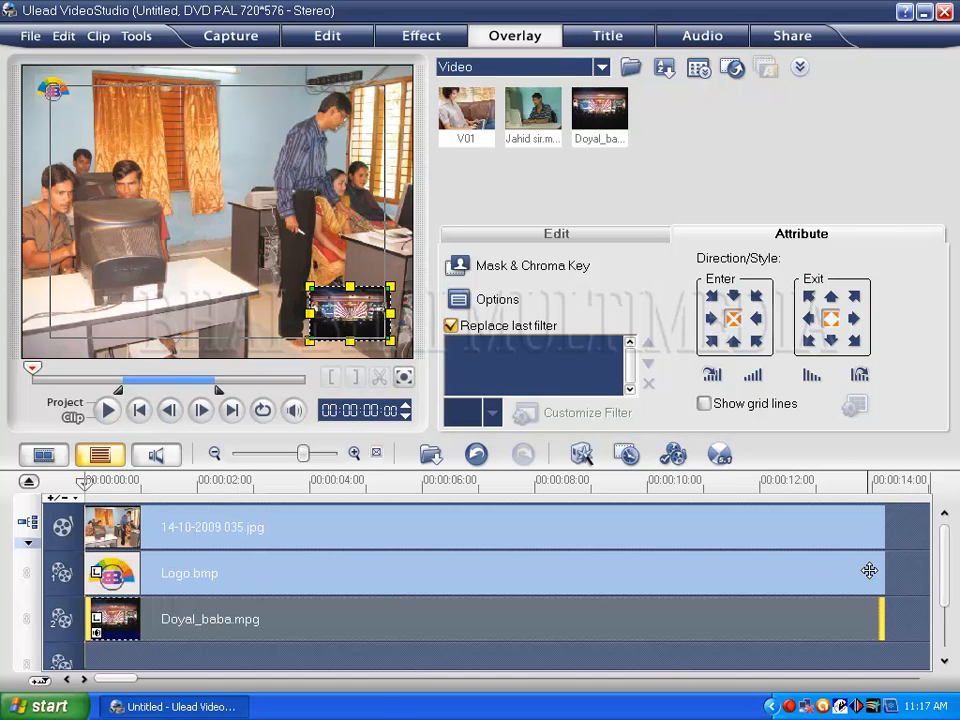
Step: Show the image library and import the blue-background portrait picture from the Picture folder
click(943, 561)
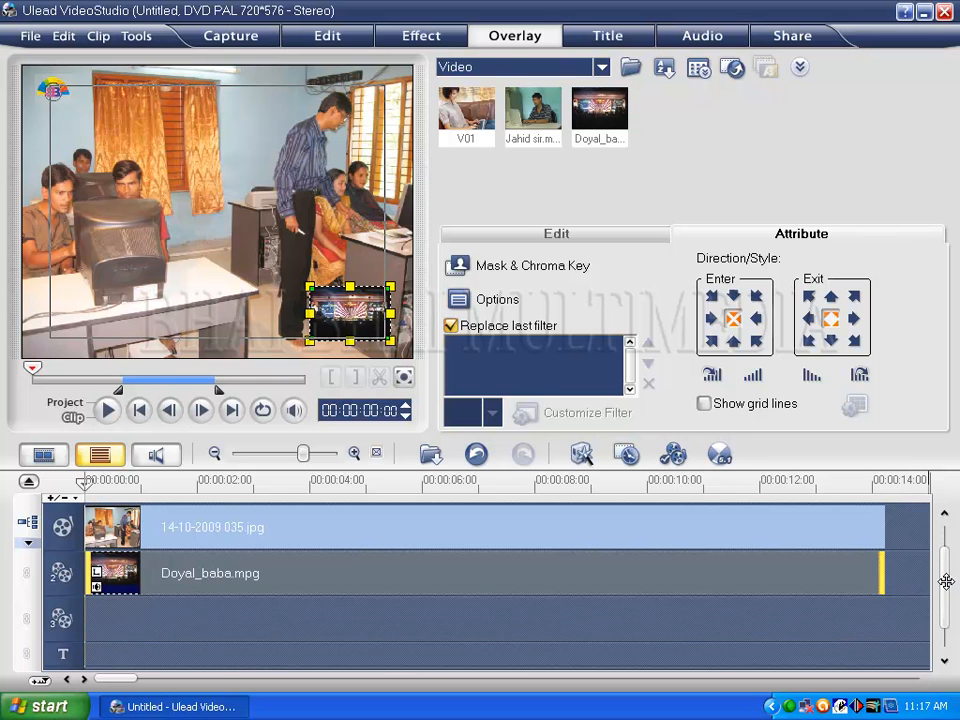
click(212, 632)
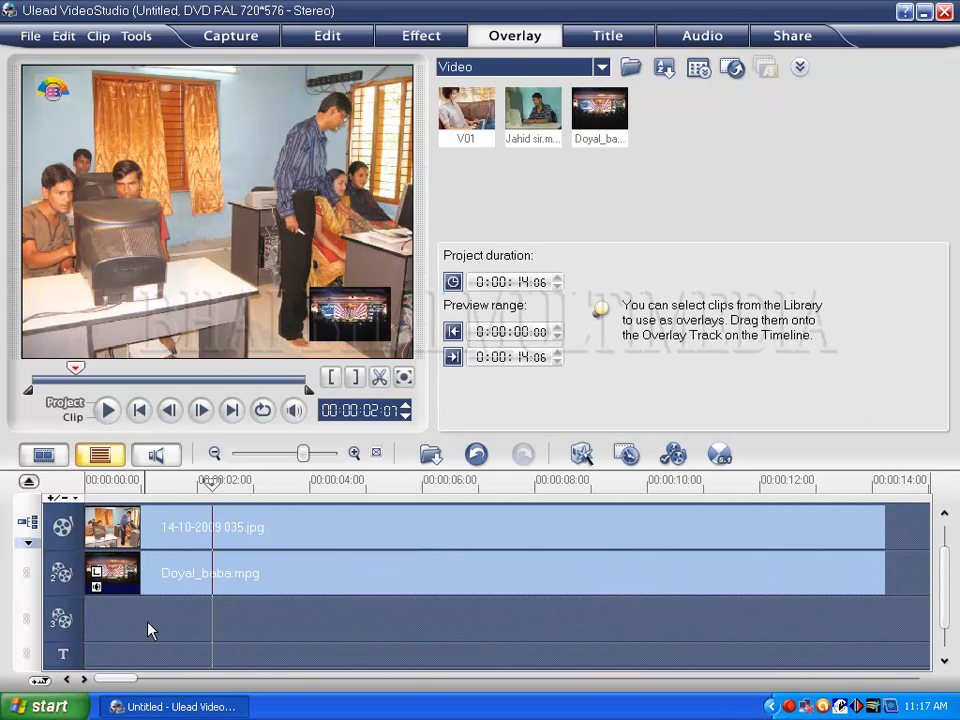
click(601, 67)
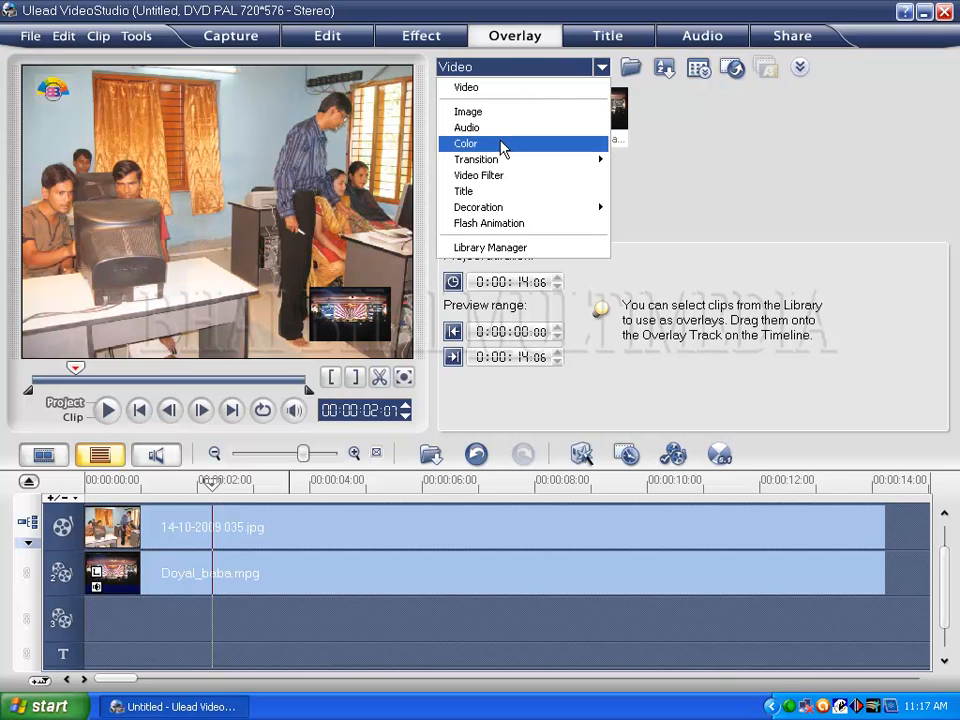
click(490, 112)
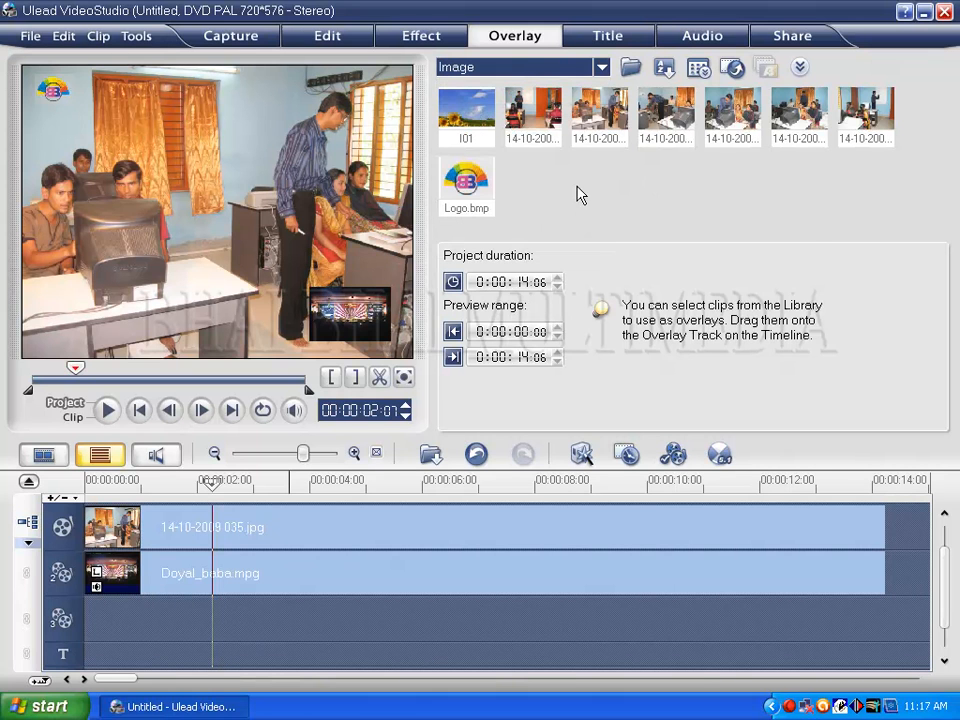
right_click(681, 189)
click(723, 277)
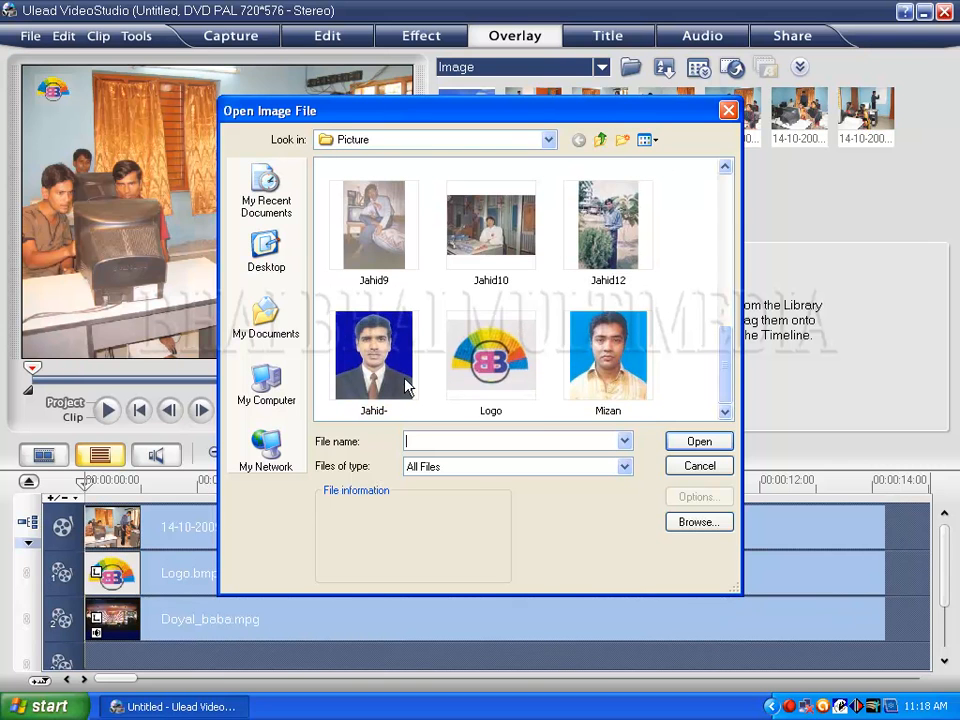
click(407, 385)
click(703, 440)
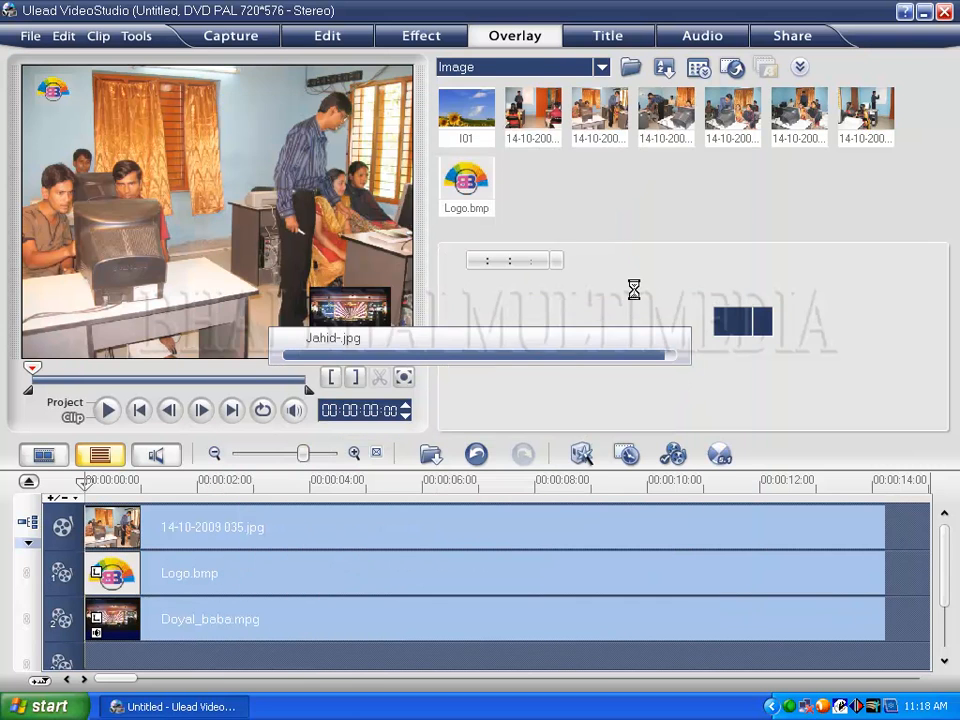
Step: Place the imported portrait at the start of the third overlay track and extend it to the end of the photo
click(546, 195)
drag(546, 195, 165, 660)
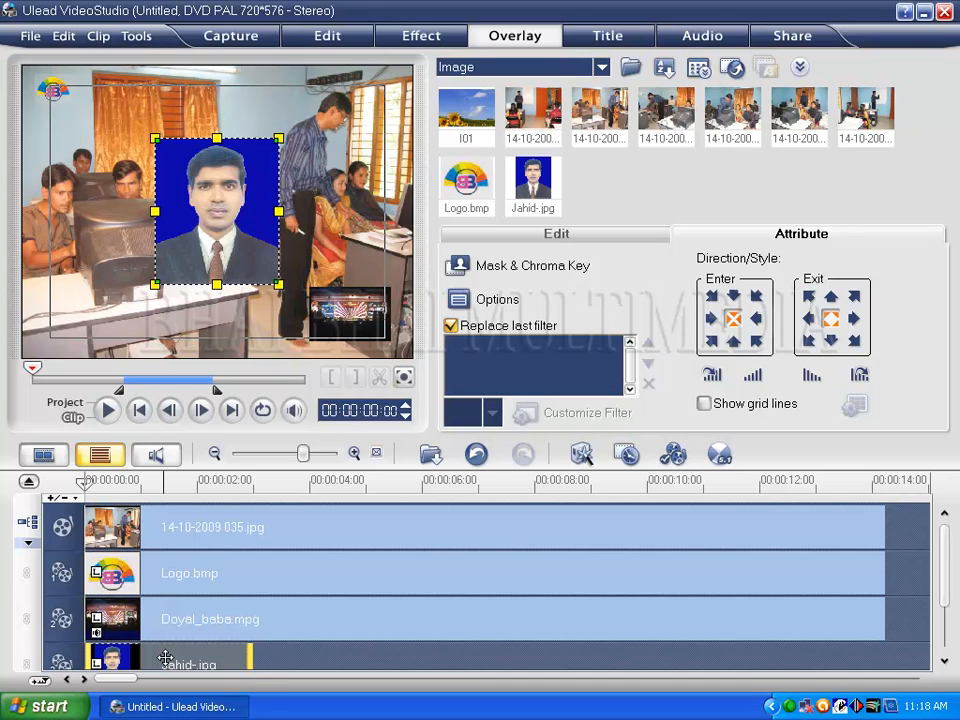
drag(249, 659, 888, 657)
scroll(947, 604, down, 1)
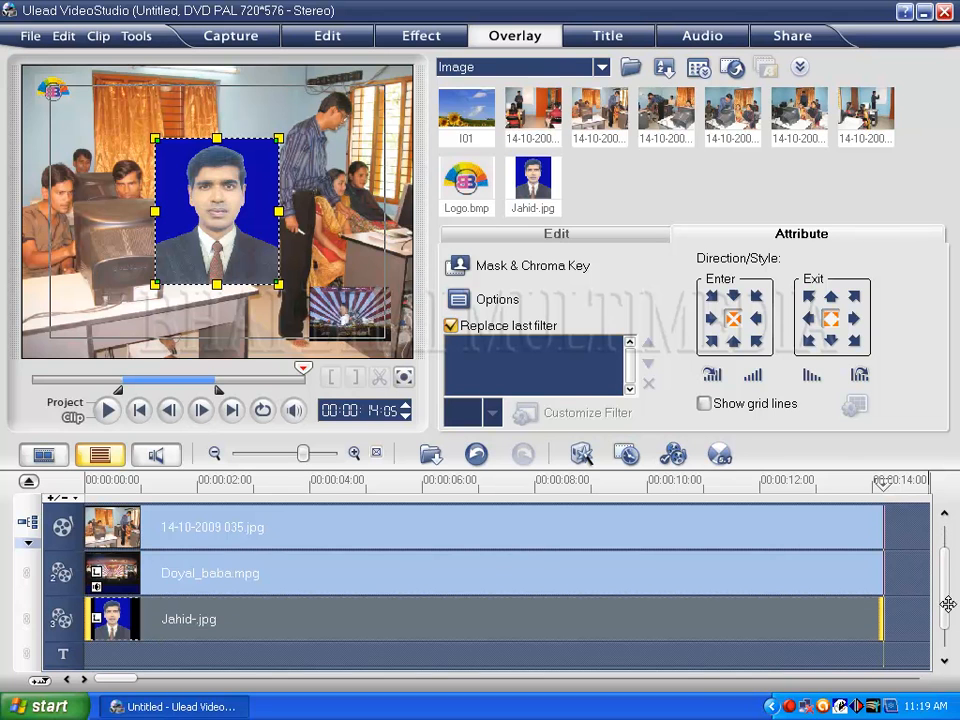
Step: Apply a Chroma Key to the portrait overlay, keying out its blue background with a similarity of 30
click(457, 268)
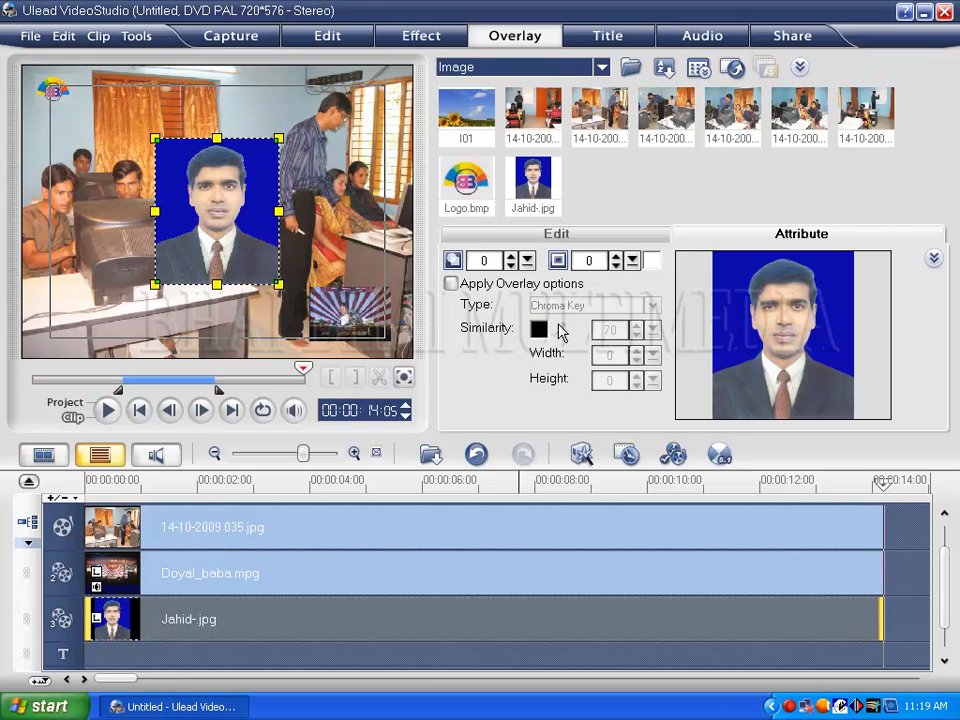
click(451, 284)
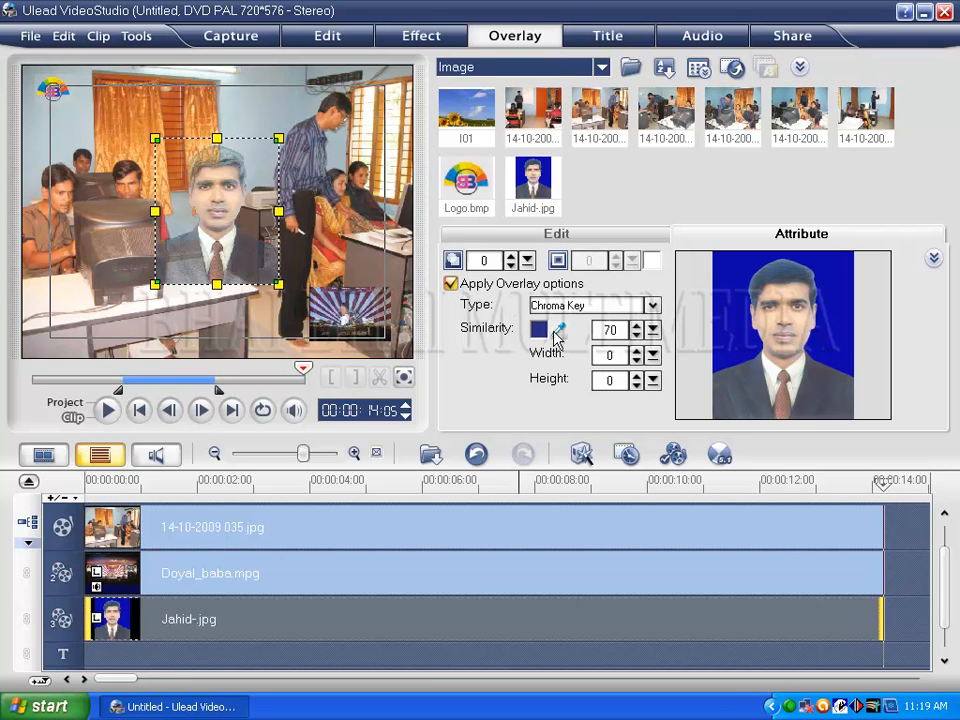
double_click(612, 330)
text(20)
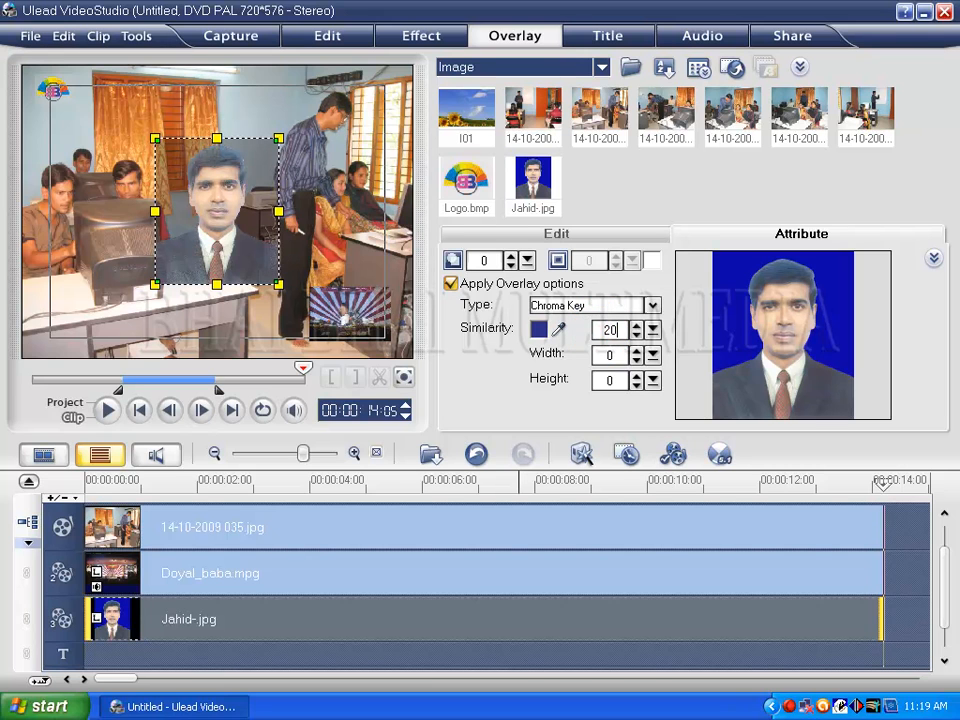
double_click(612, 330)
text(30)
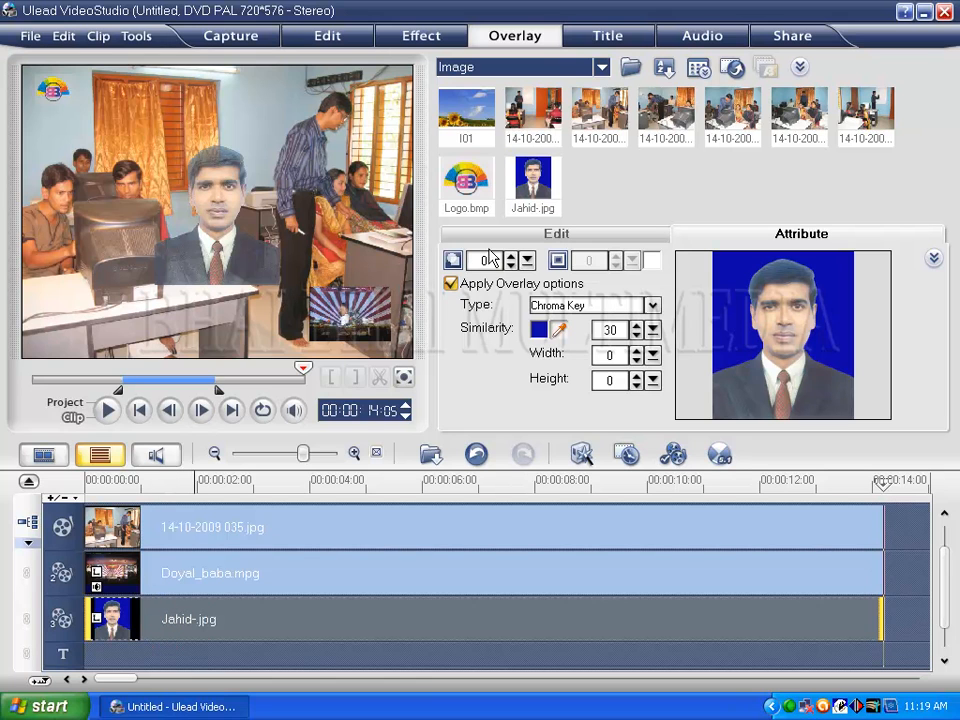
click(562, 334)
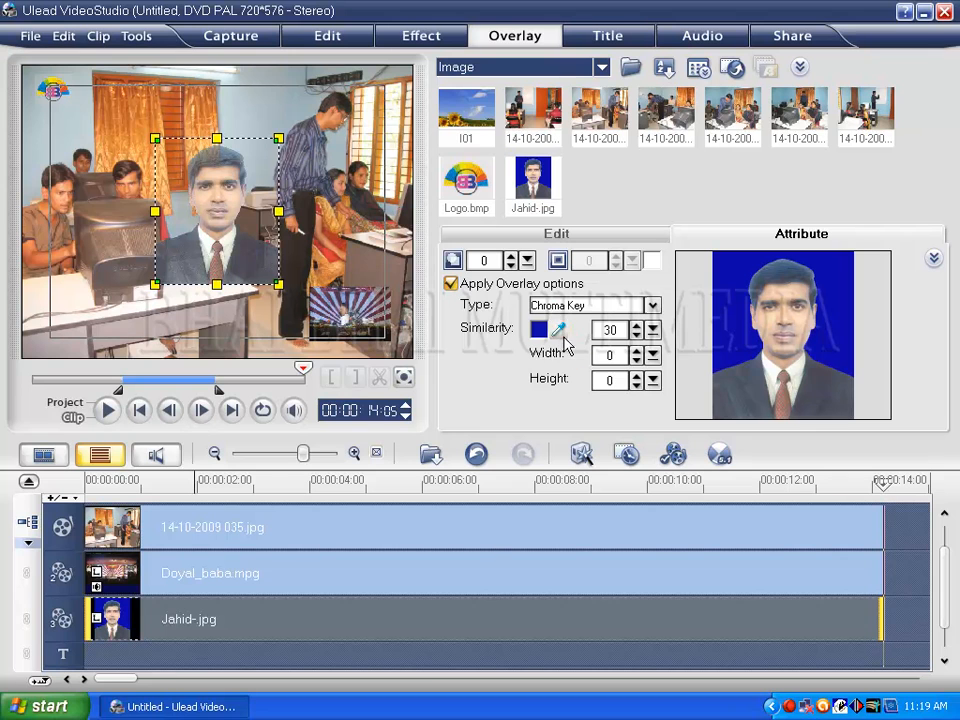
Step: Shrink the portrait overlay to a small thumbnail and position it in the lower-left corner of the frame's safe area
drag(223, 199, 97, 253)
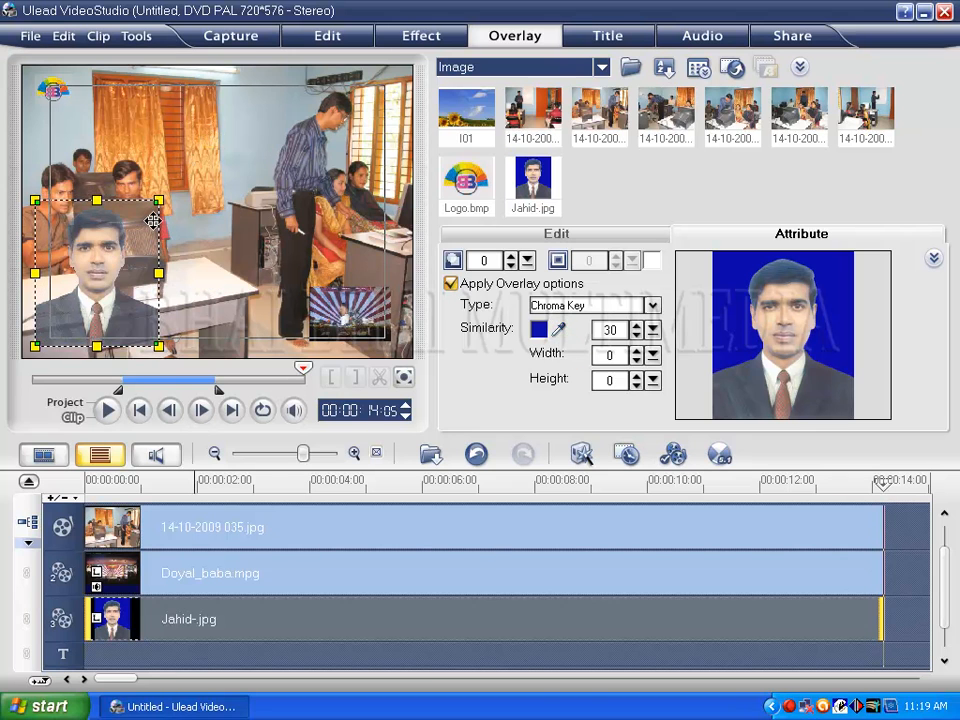
drag(160, 200, 67, 308)
click(128, 322)
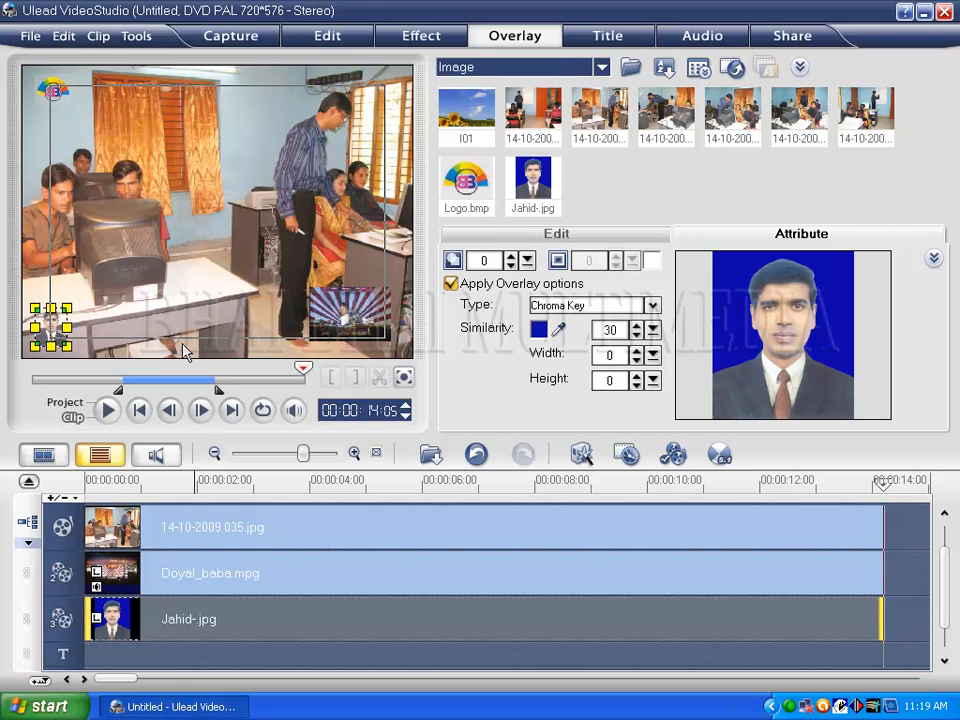
drag(41, 328, 56, 317)
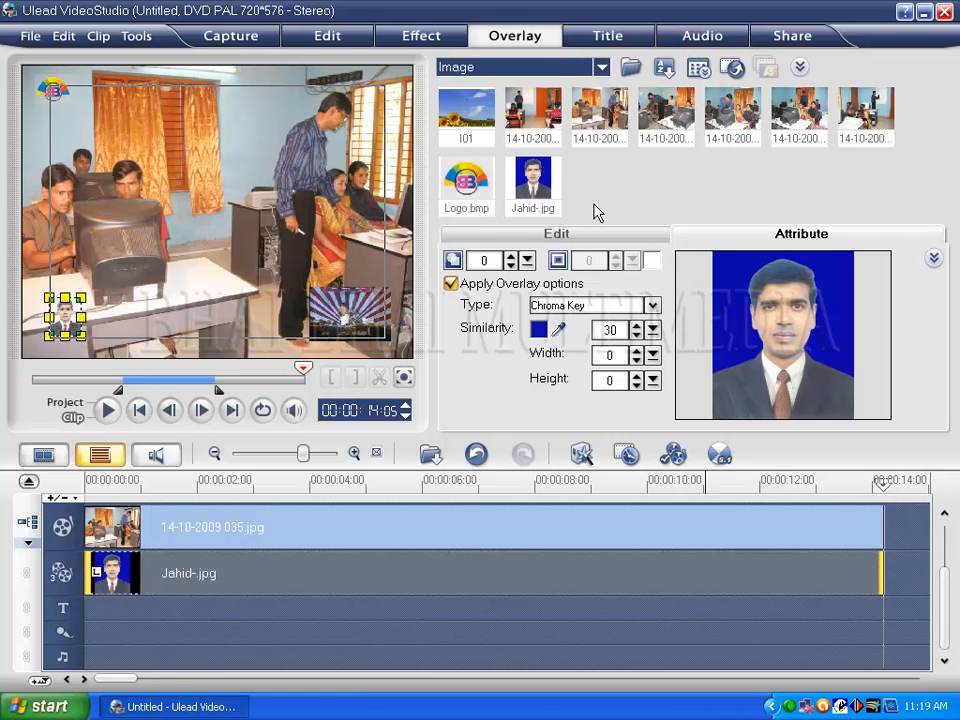
Step: Add a title reading "Created by-" followed by the creator's full name and move it beside the small portrait
click(607, 35)
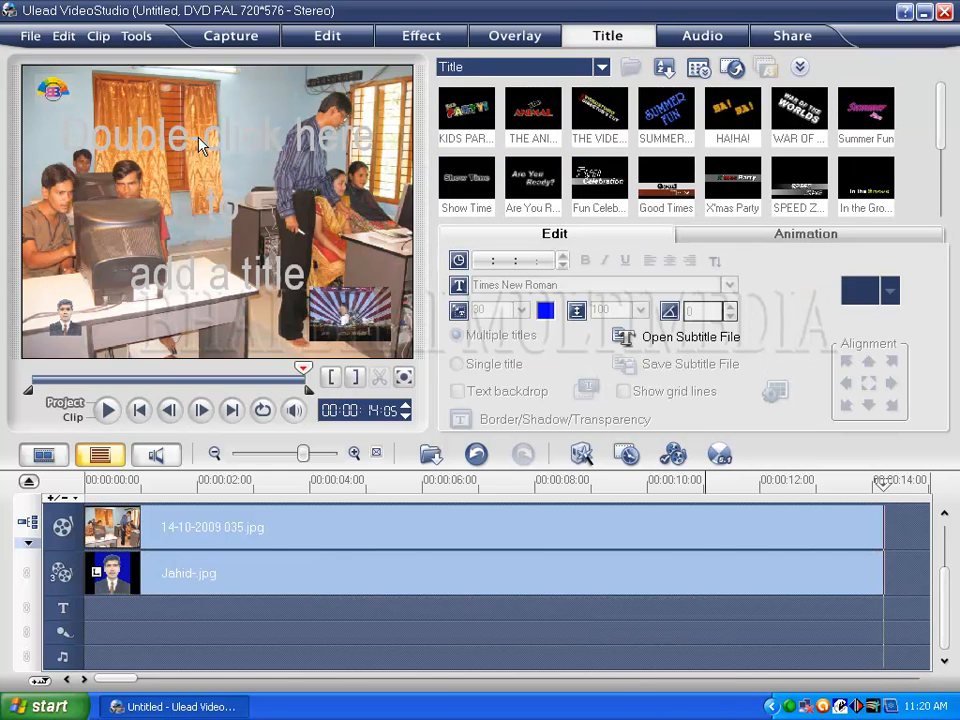
double_click(200, 143)
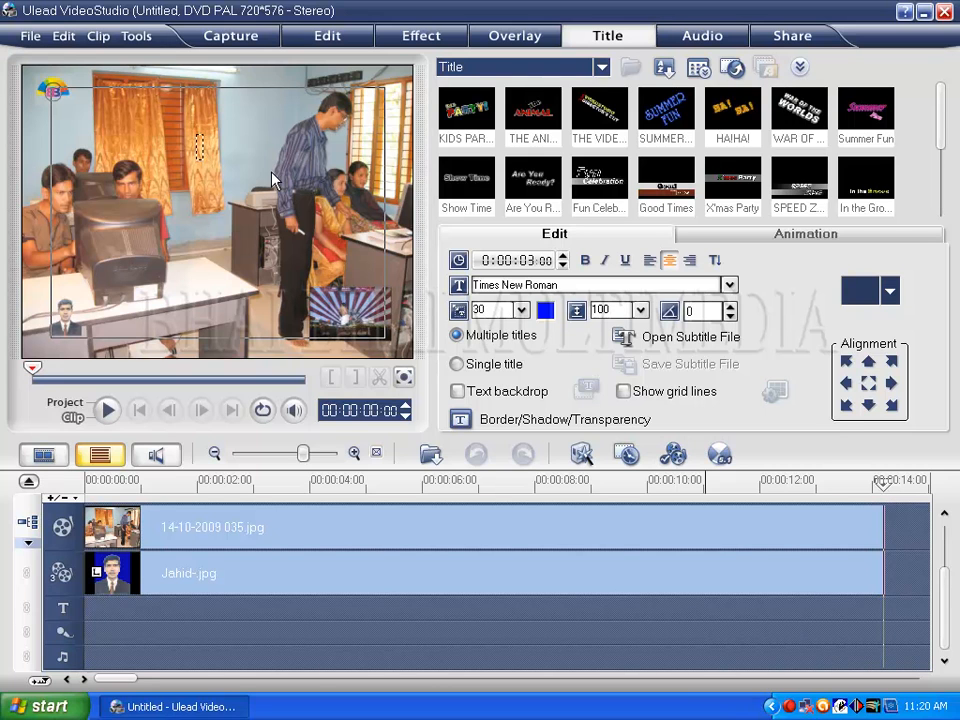
text(Created by)
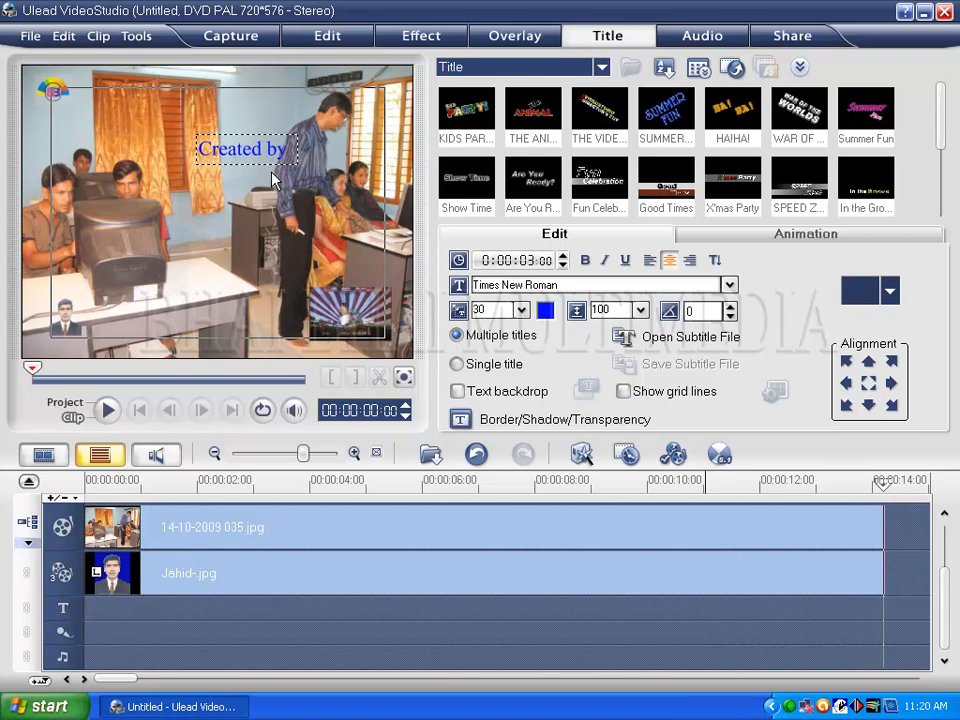
text(- Sharif Jahidul)
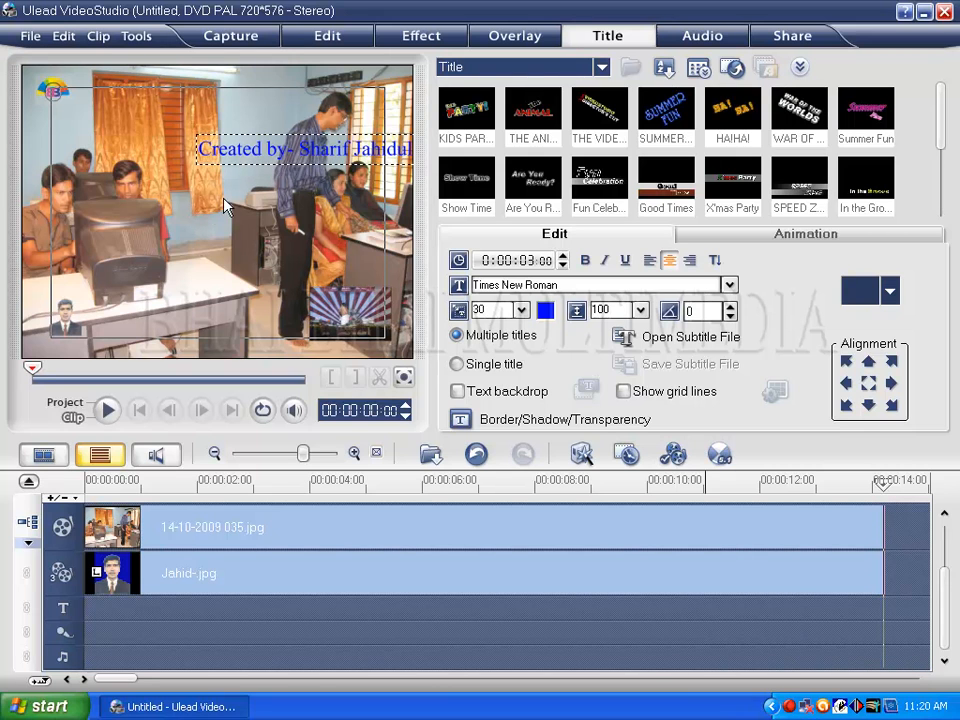
click(110, 130)
drag(250, 150, 140, 327)
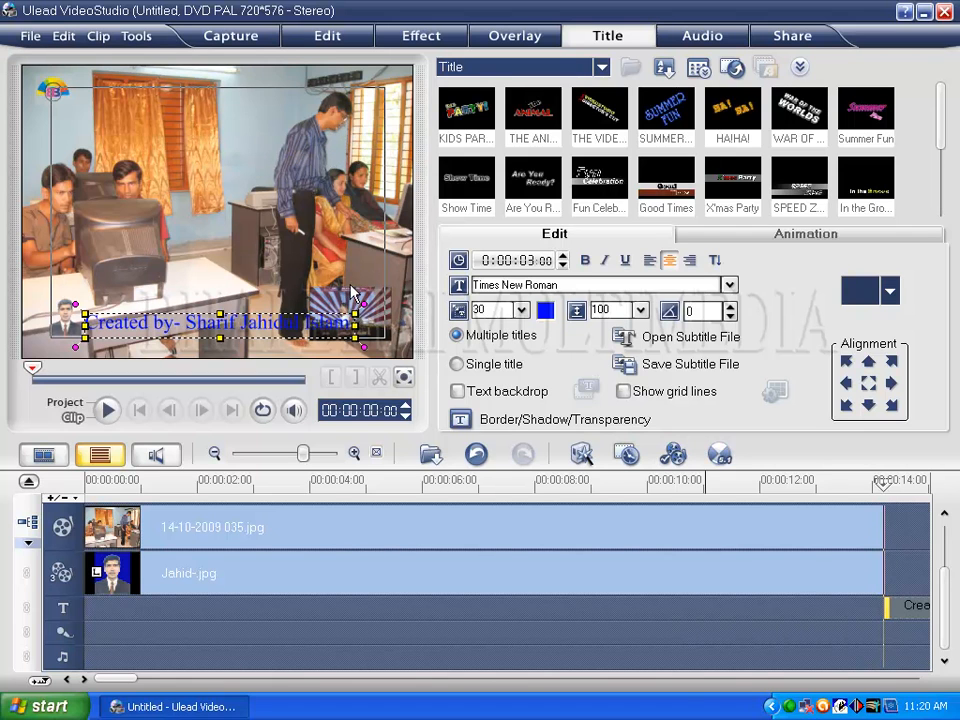
Step: Set the title's font size to 10 and move it slightly down beside the base of the portrait
double_click(485, 310)
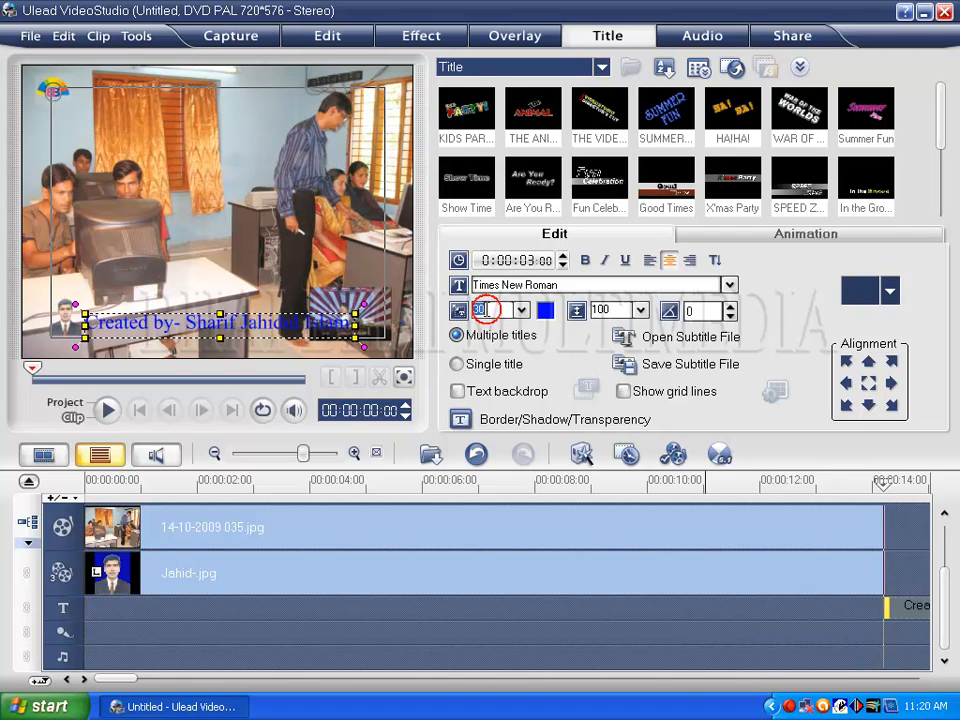
text(10)
key(Return)
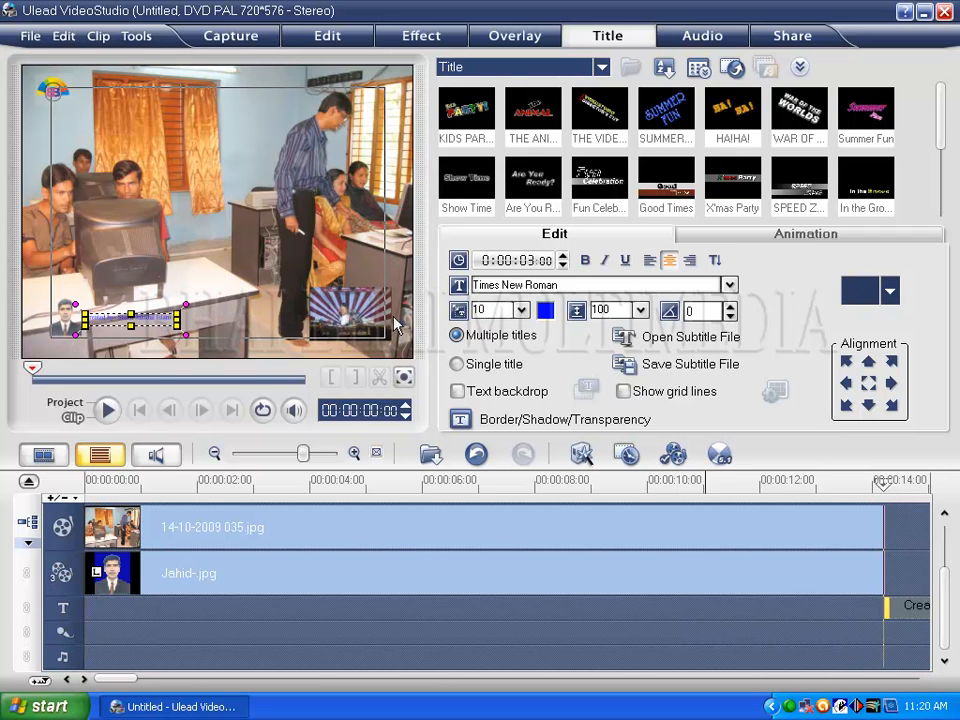
click(155, 339)
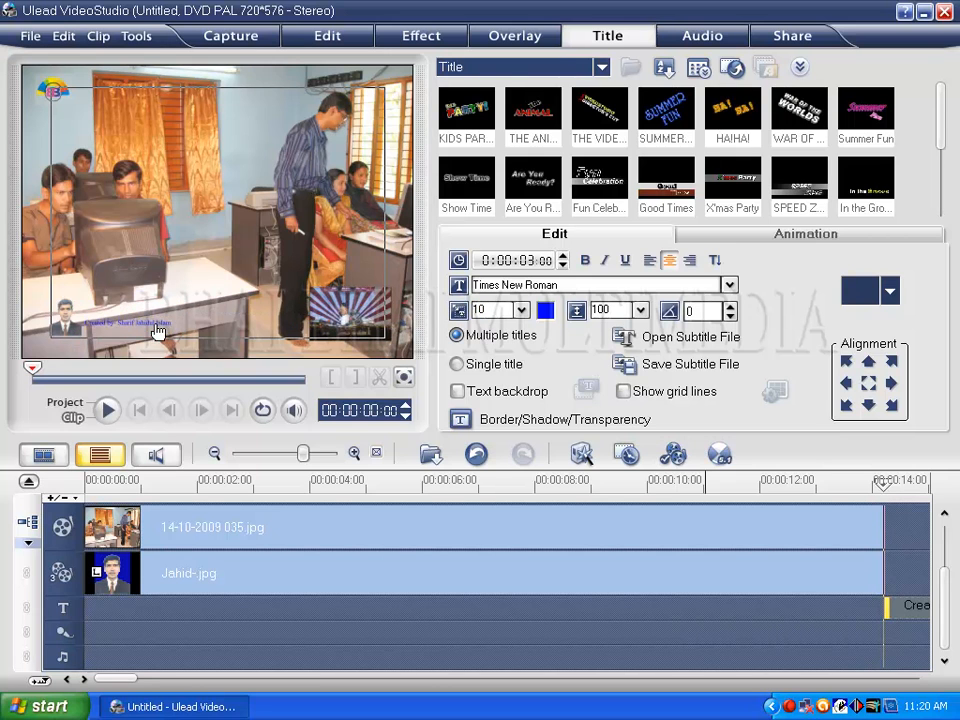
click(155, 339)
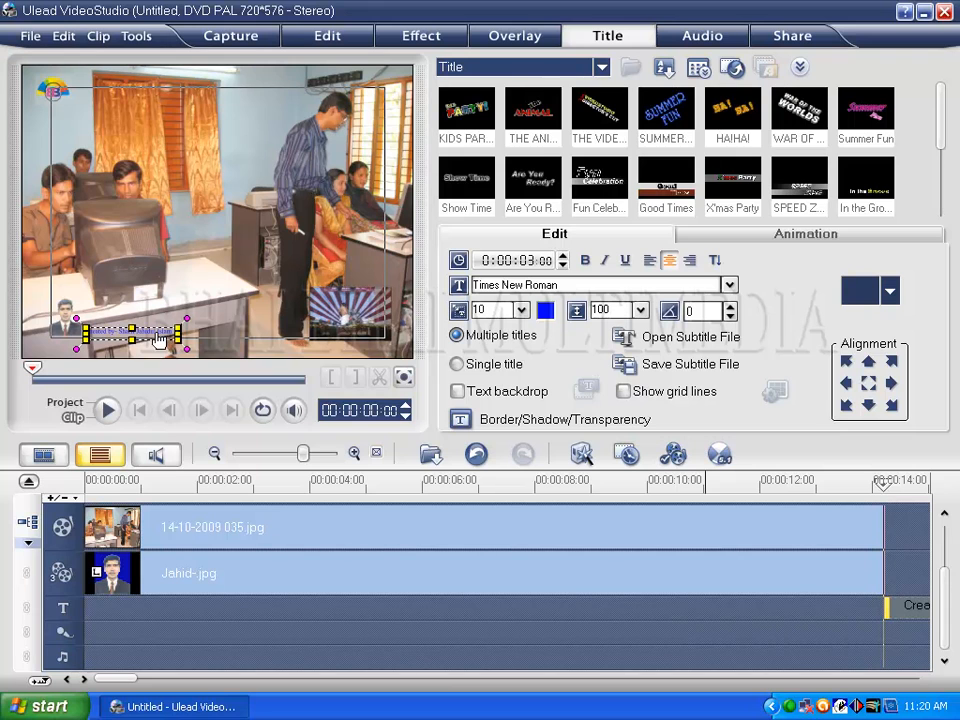
Step: Make the credit title italic and change its font to Monotype Corsiva
click(604, 262)
click(731, 286)
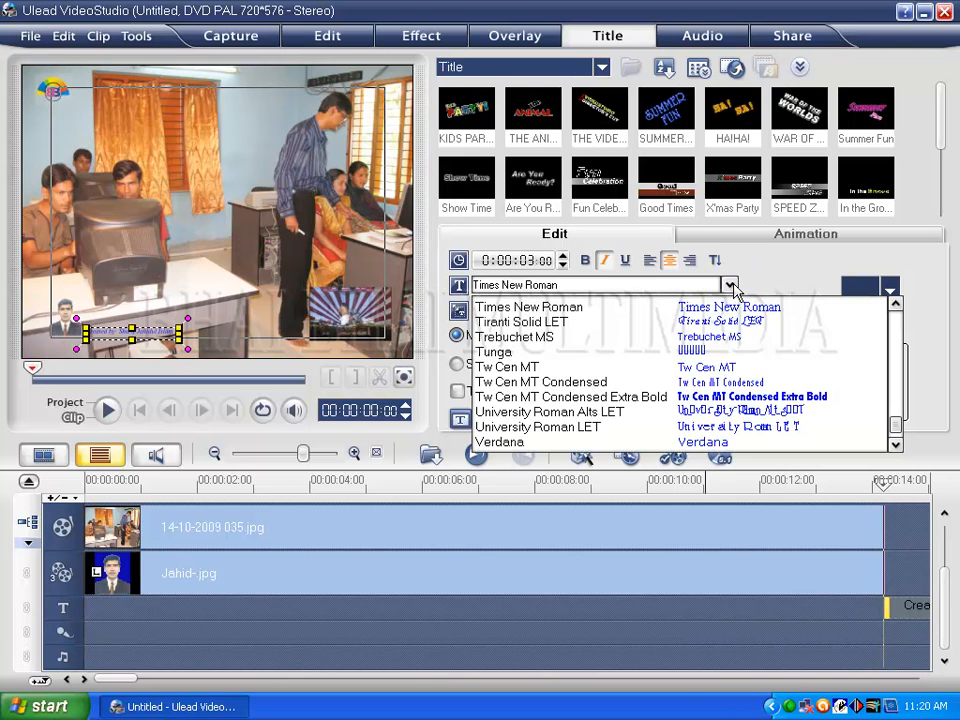
drag(897, 425, 897, 393)
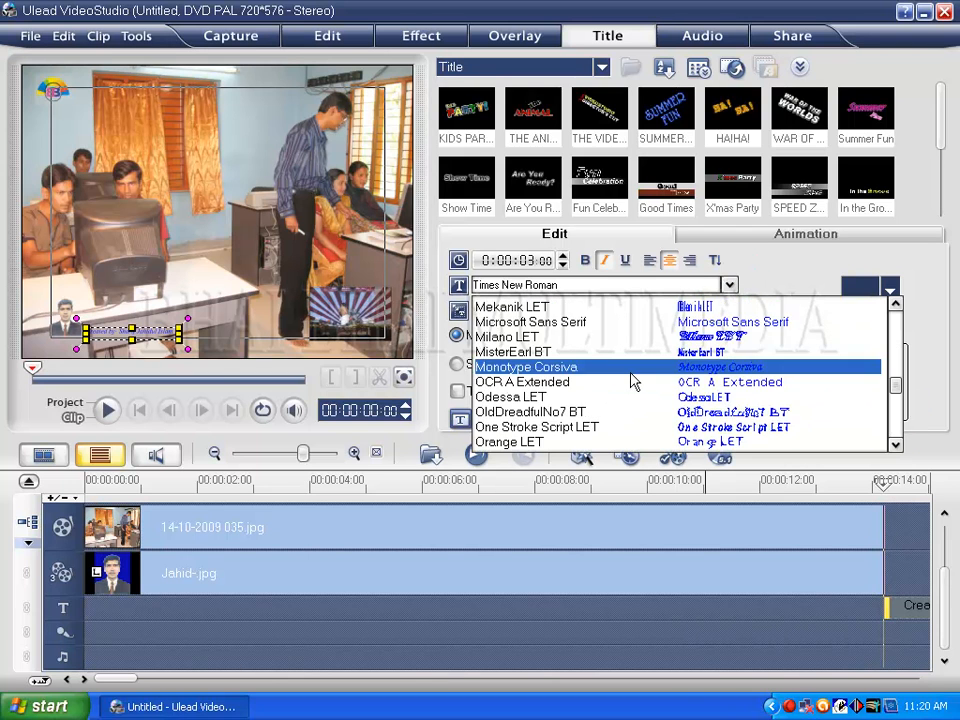
click(630, 371)
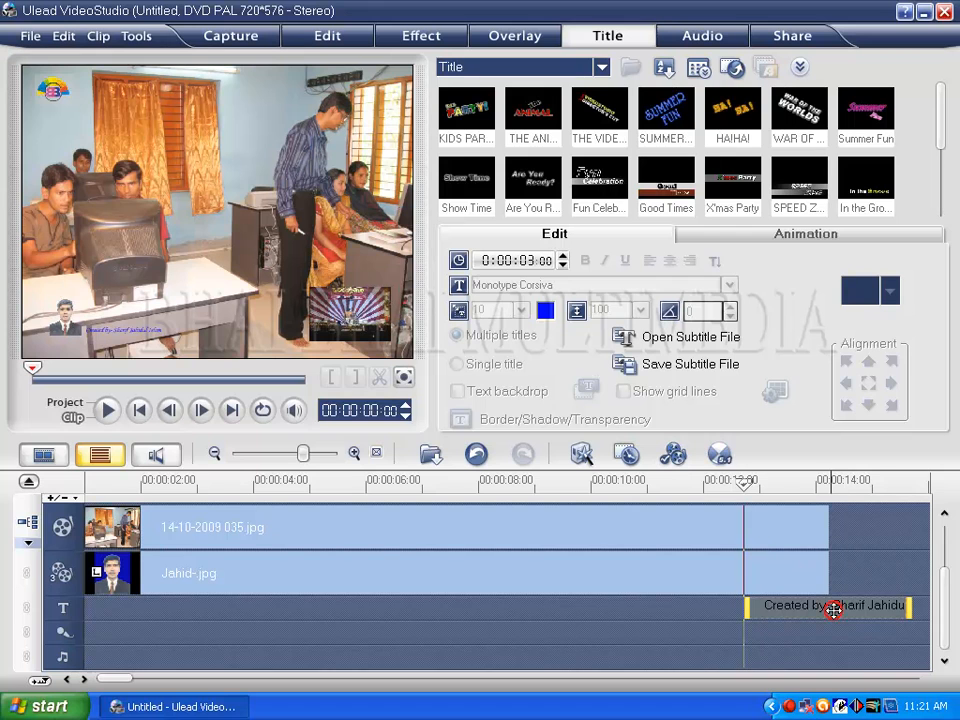
Step: Make the title clip span the photo clip's full duration from the timeline's start, and preview the project from the beginning
drag(833, 609, 129, 621)
drag(250, 606, 880, 606)
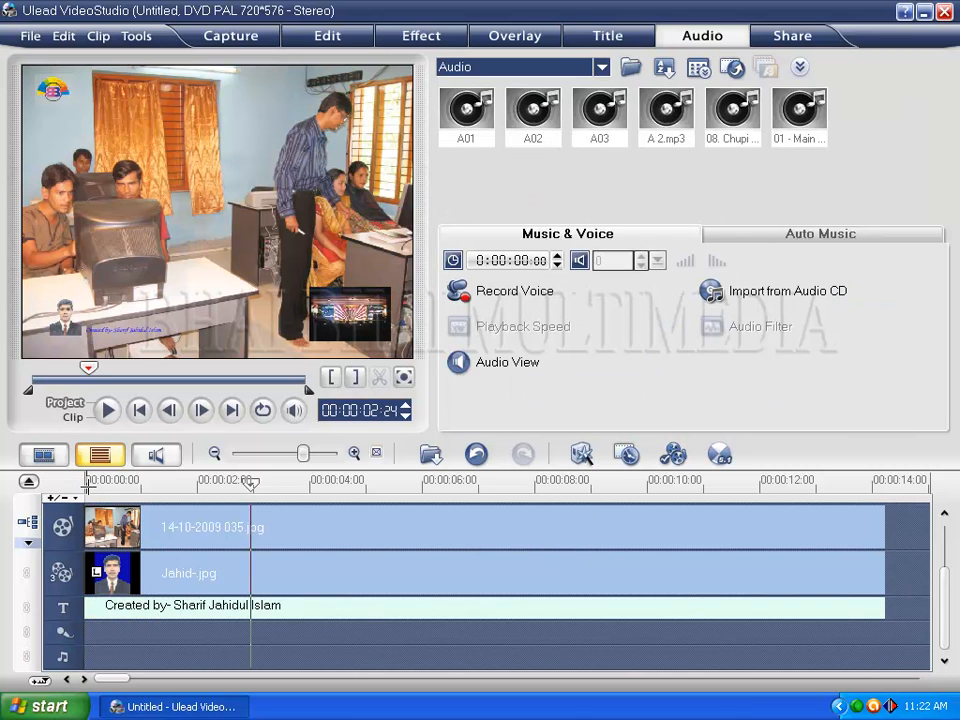
click(87, 481)
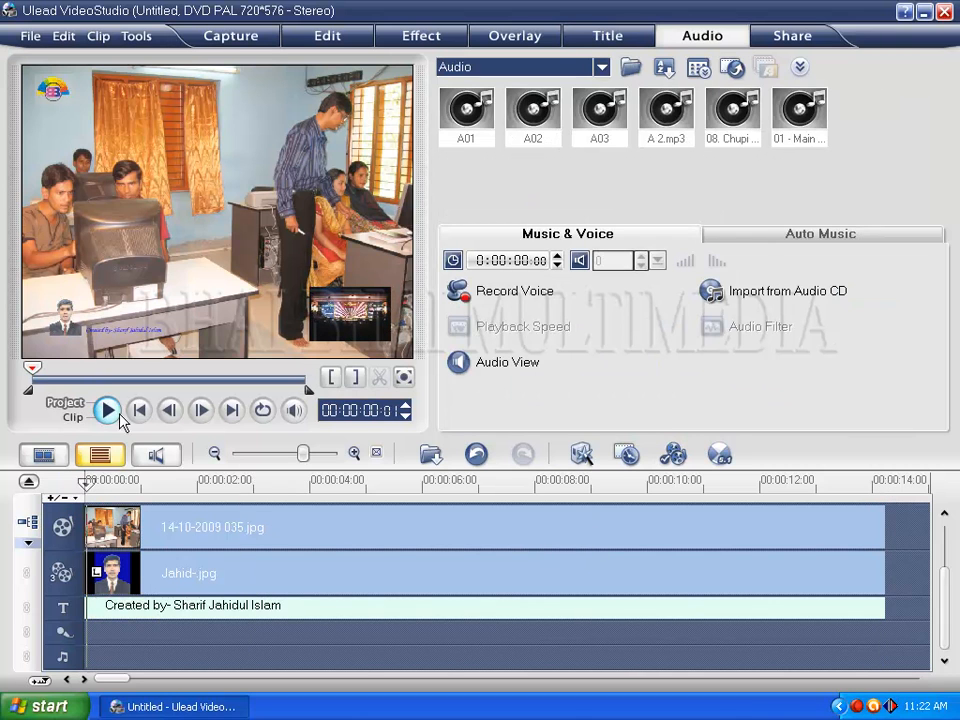
click(108, 411)
Step: Set up a video file export in PAL VCD format, named 456, with the Desktop as the save location
click(782, 38)
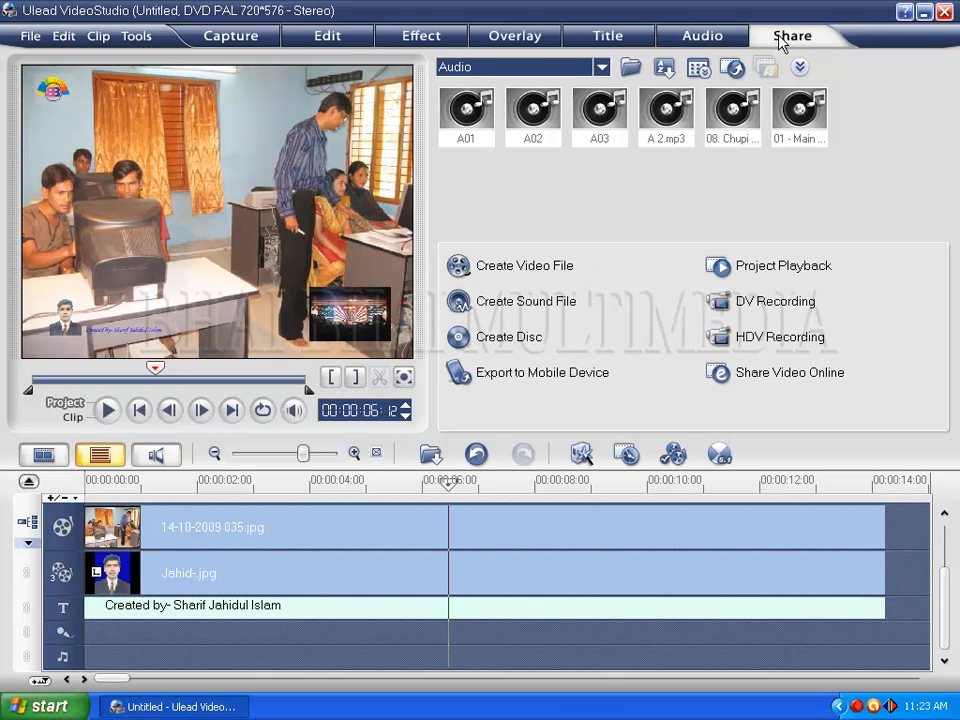
click(476, 272)
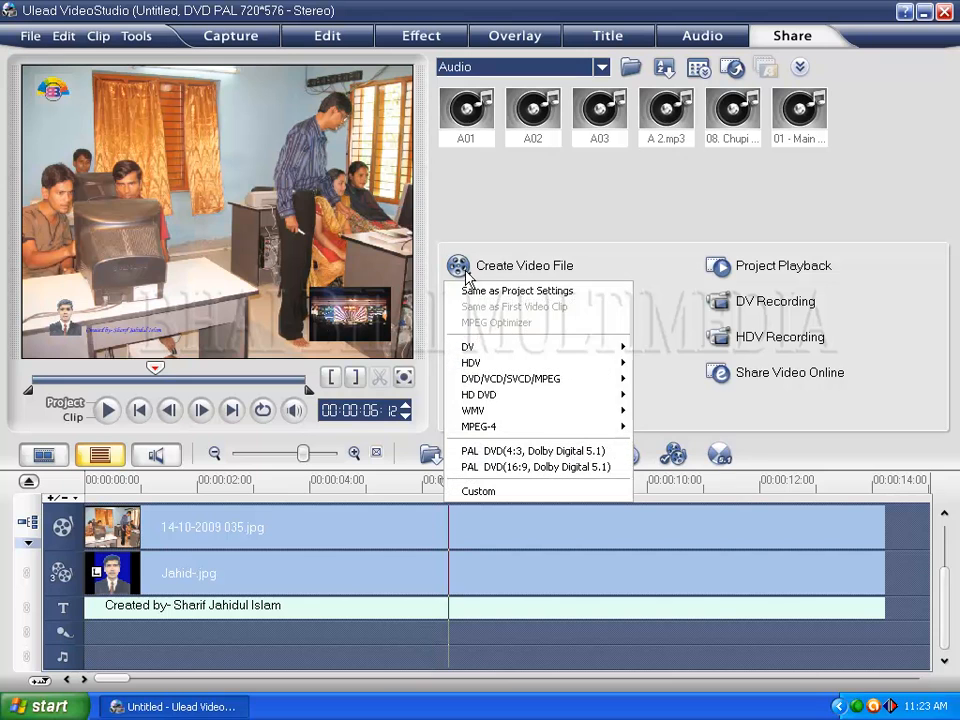
mouse_move(508, 388)
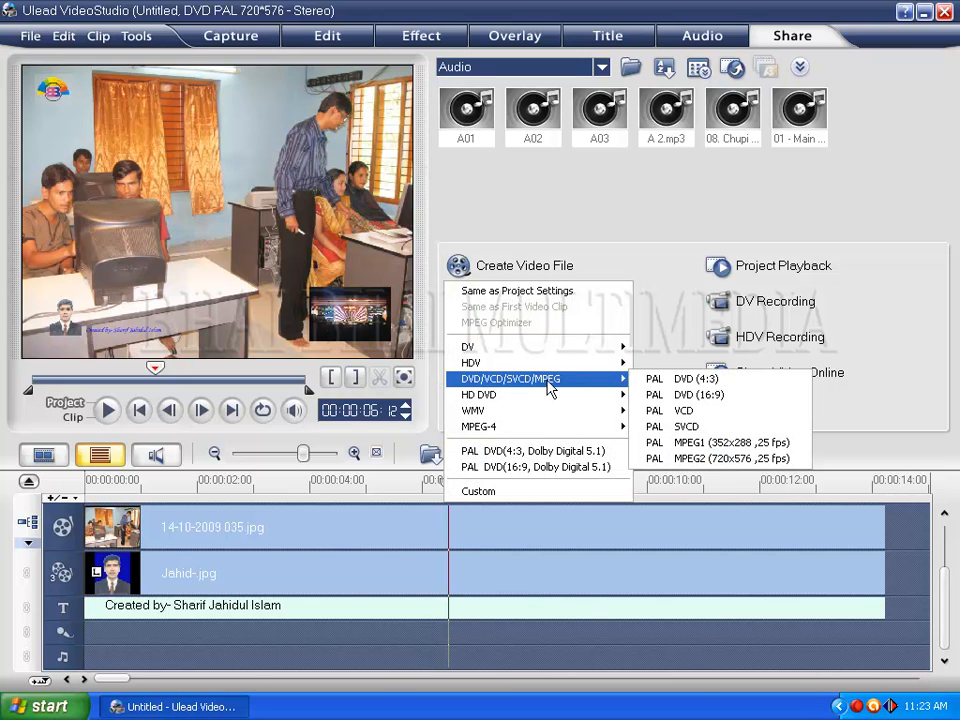
click(680, 410)
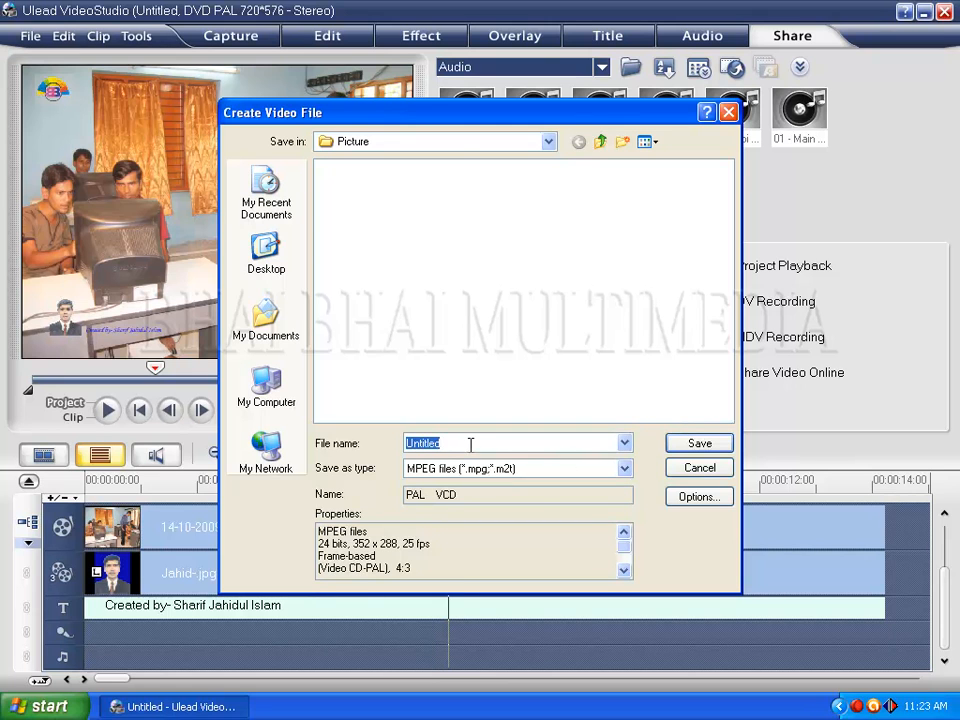
text(456)
click(550, 142)
click(350, 176)
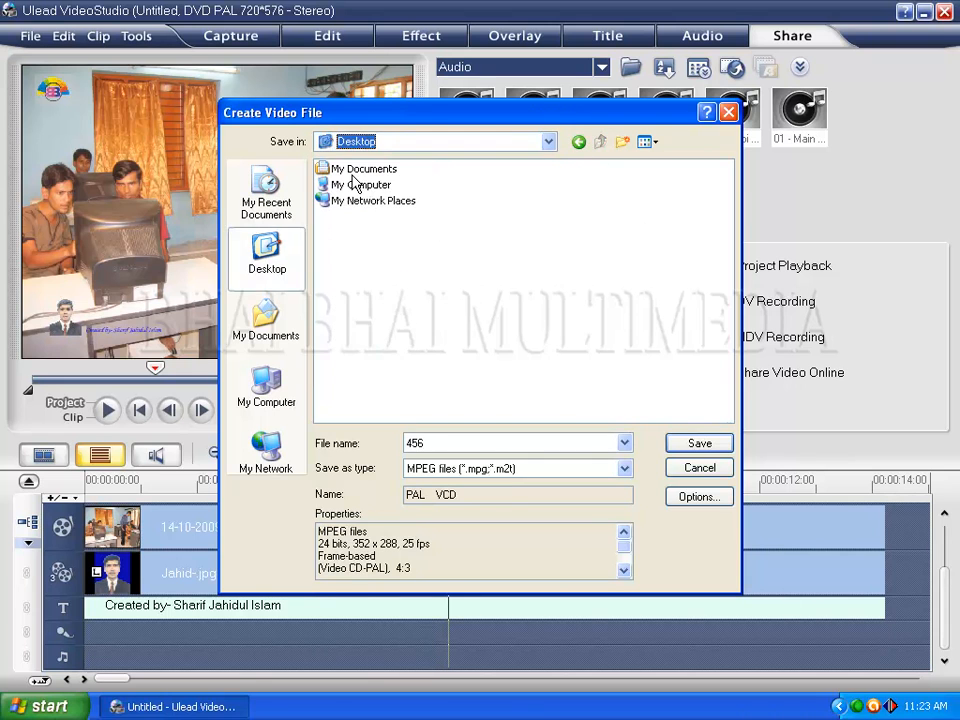